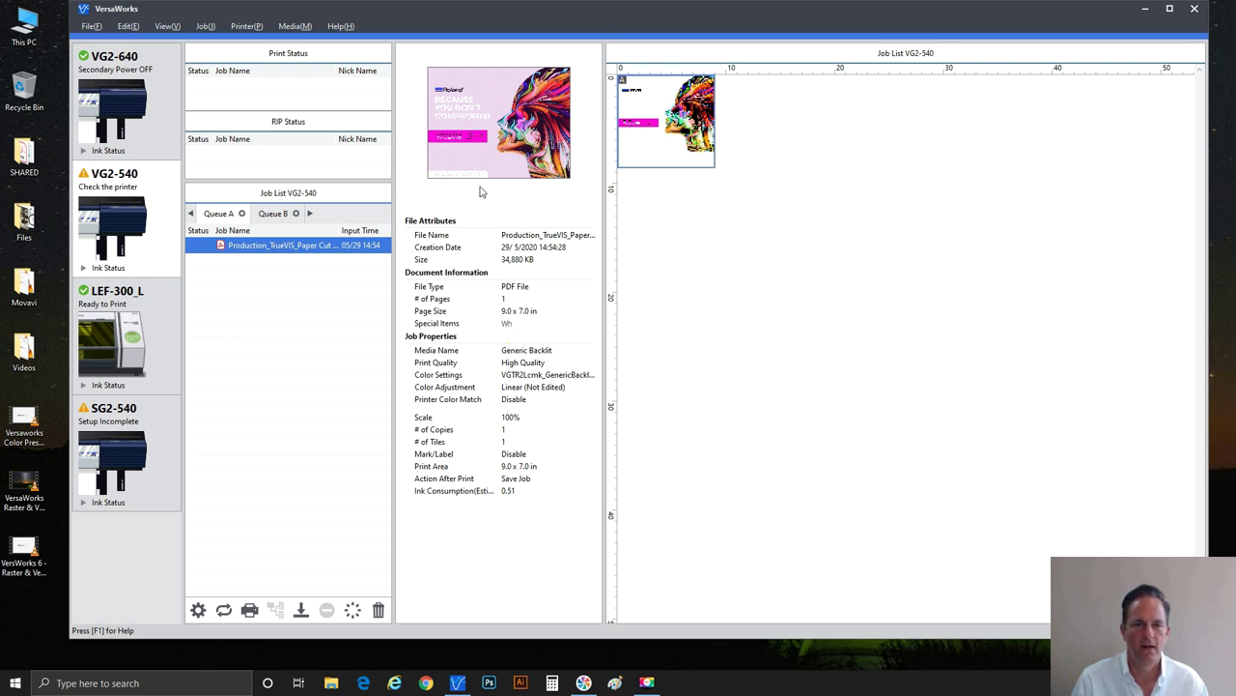
Open the queued job's settings and scale the artwork to fit the 53 in media width.
click(245, 246)
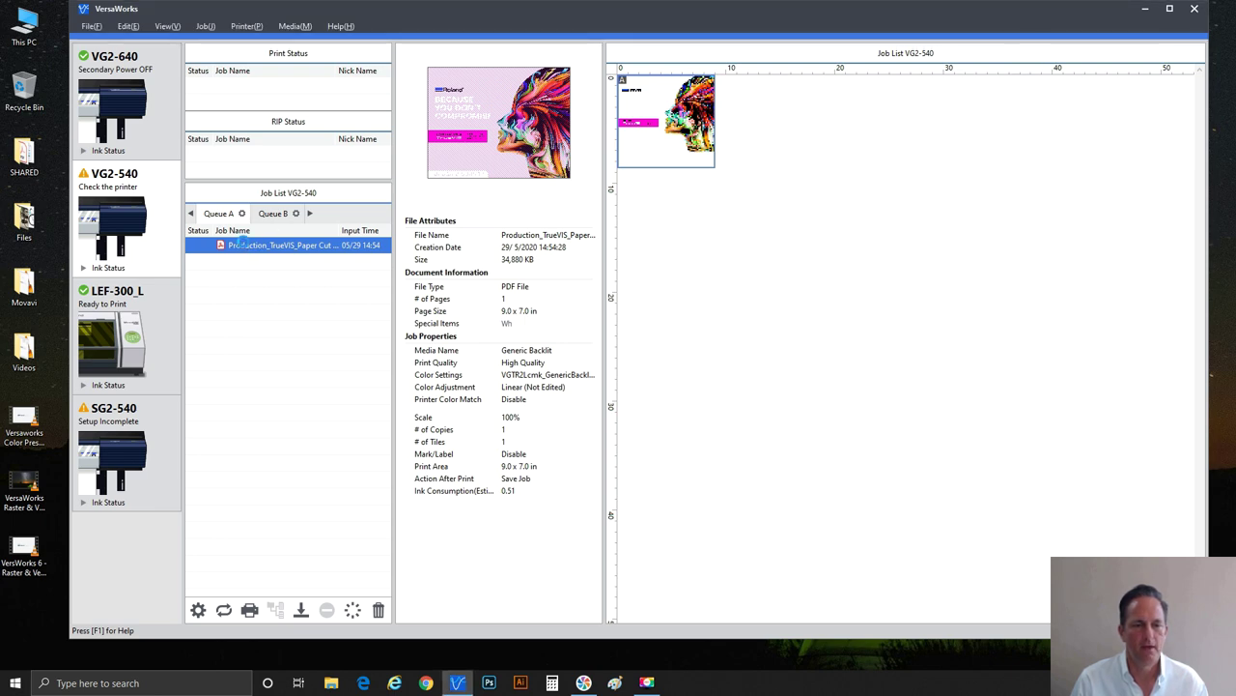
double_click(238, 243)
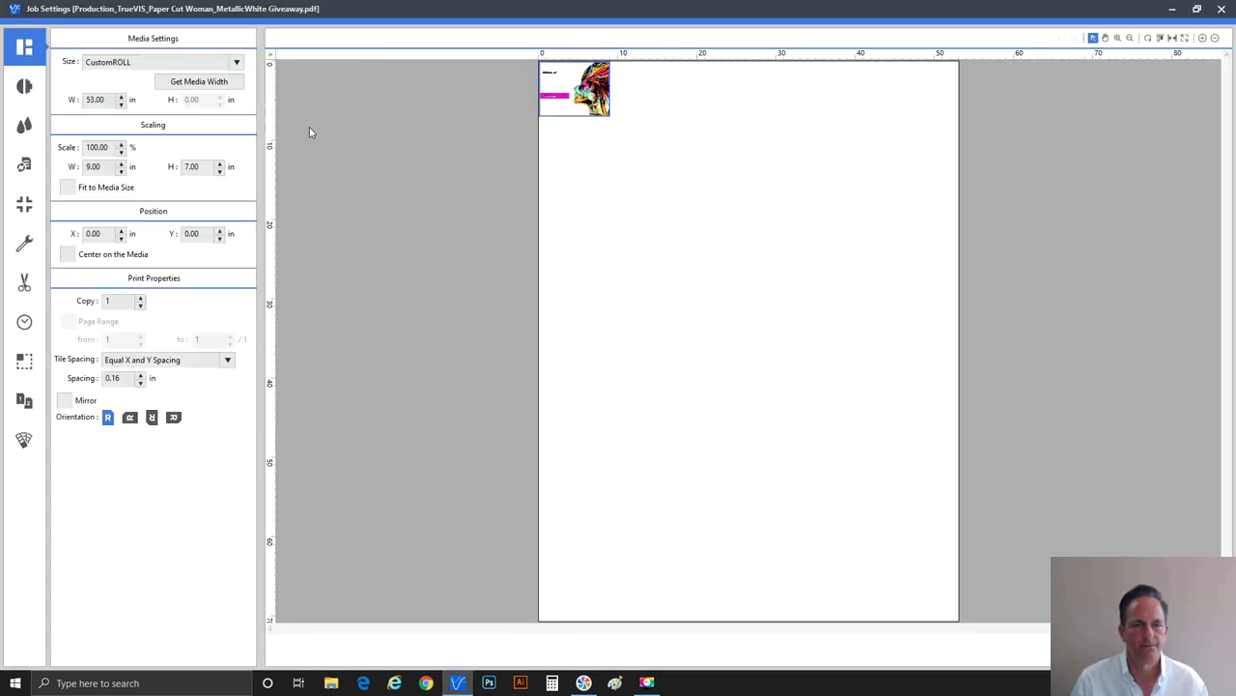
click(118, 190)
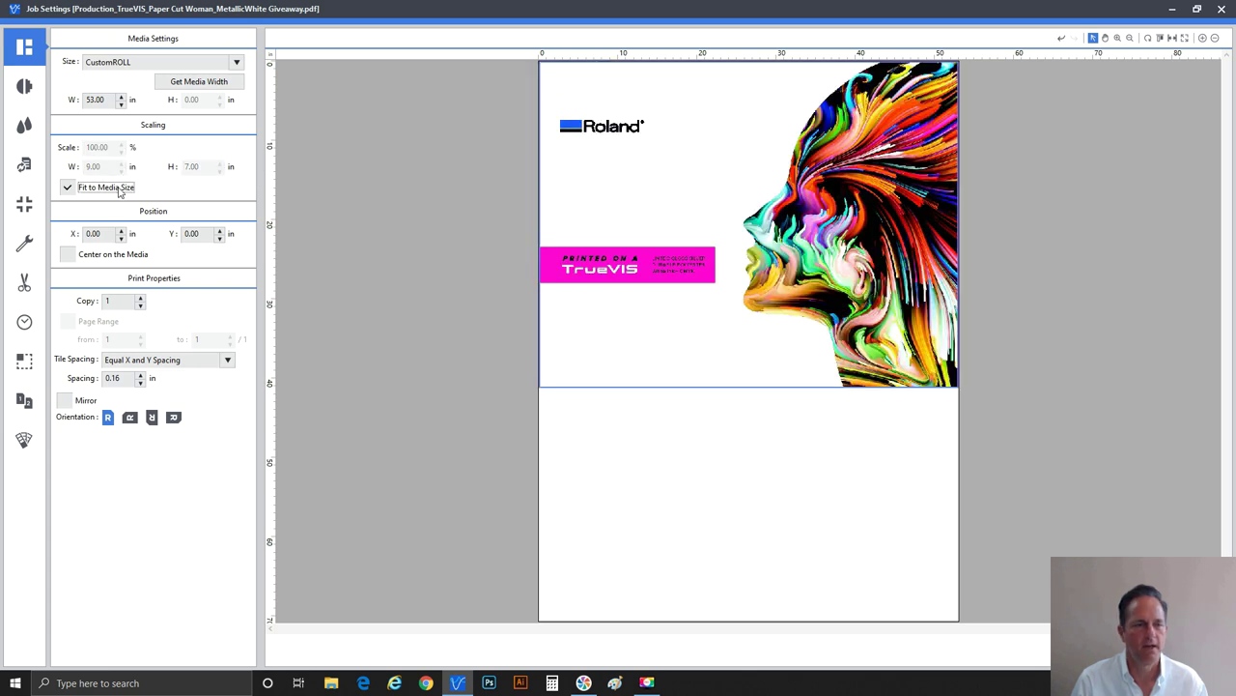
click(26, 86)
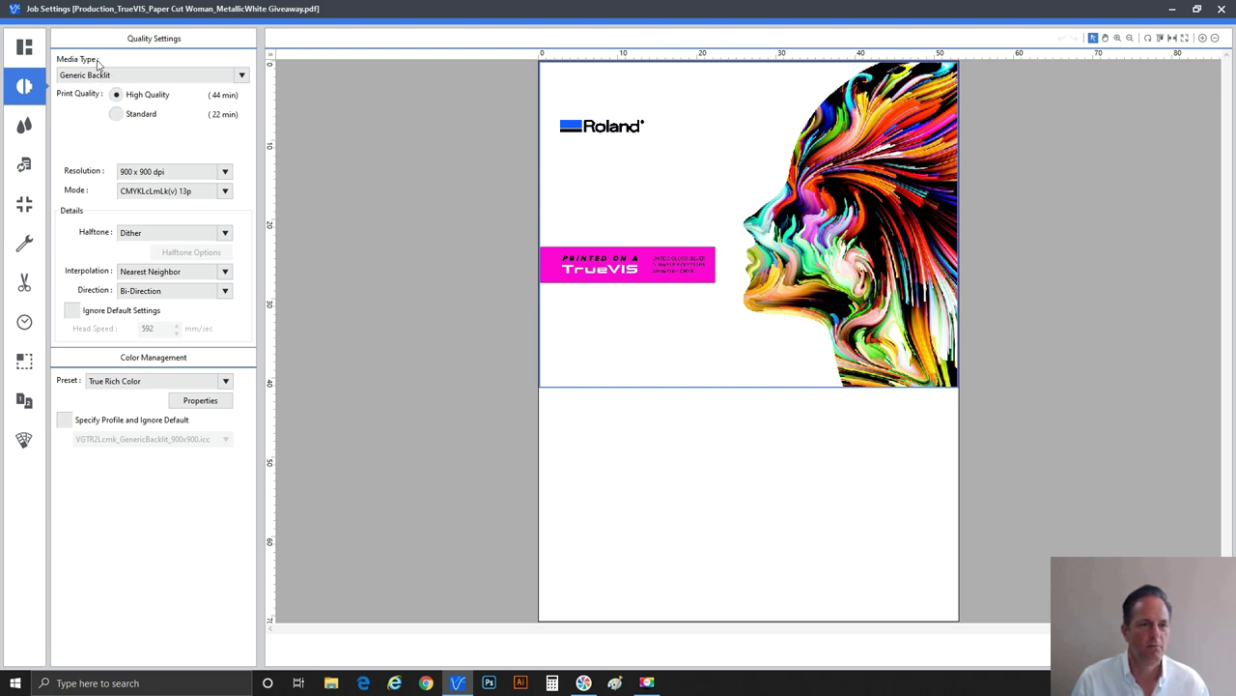
Change the media type from Generic Backlit to Generic Clear PET Film.
click(110, 77)
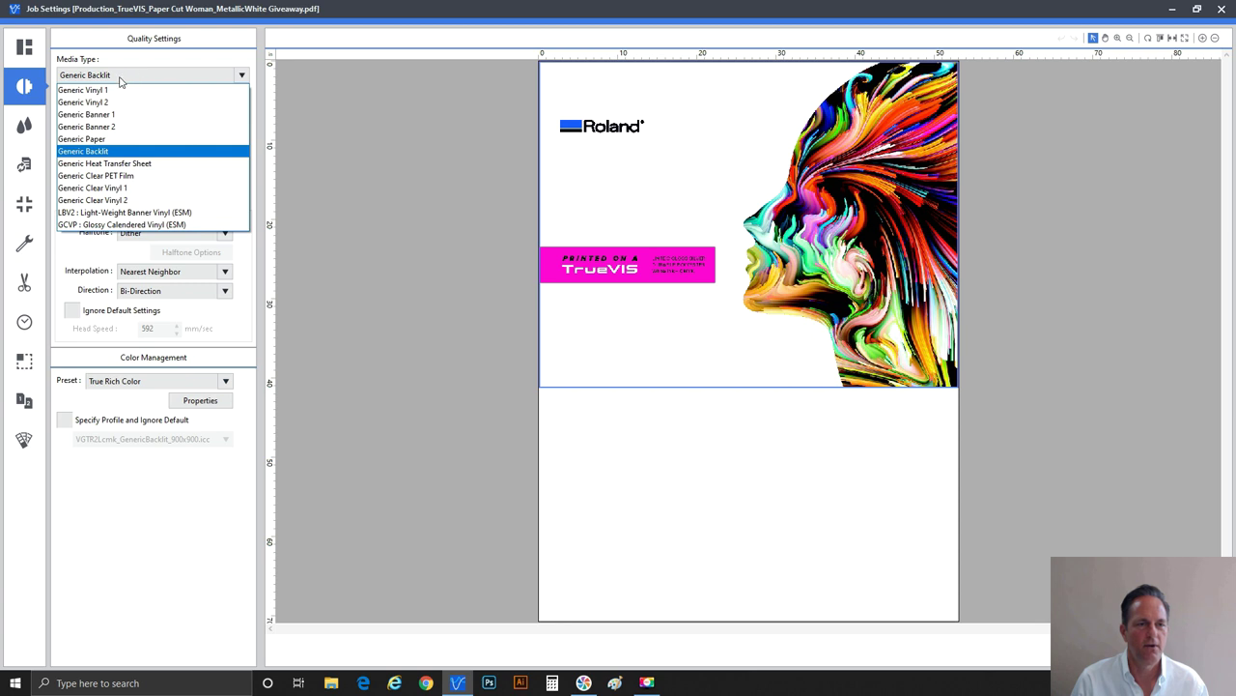
click(122, 81)
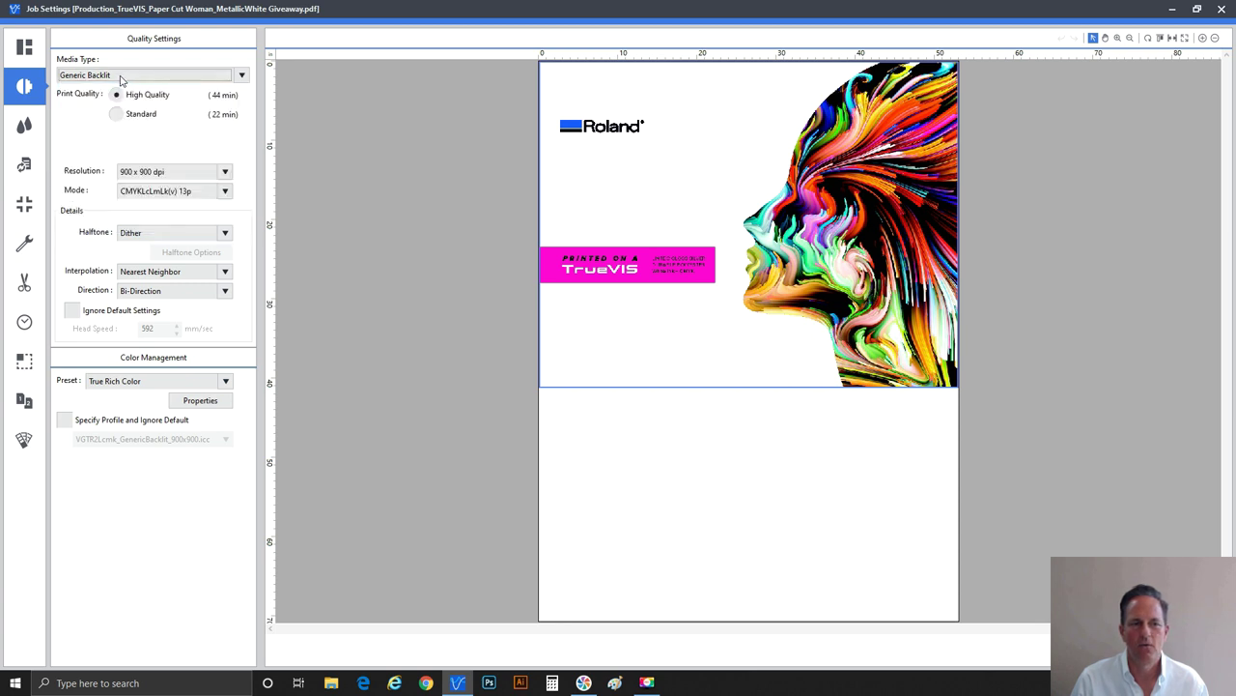
click(169, 190)
click(171, 191)
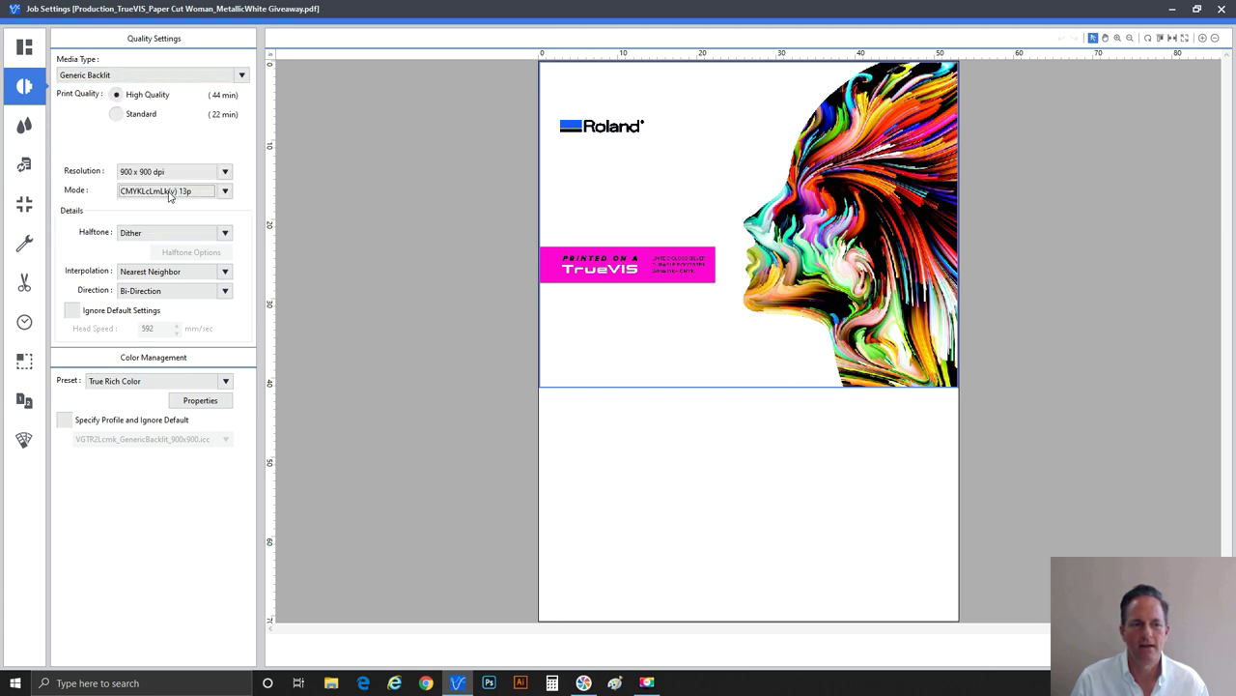
click(136, 77)
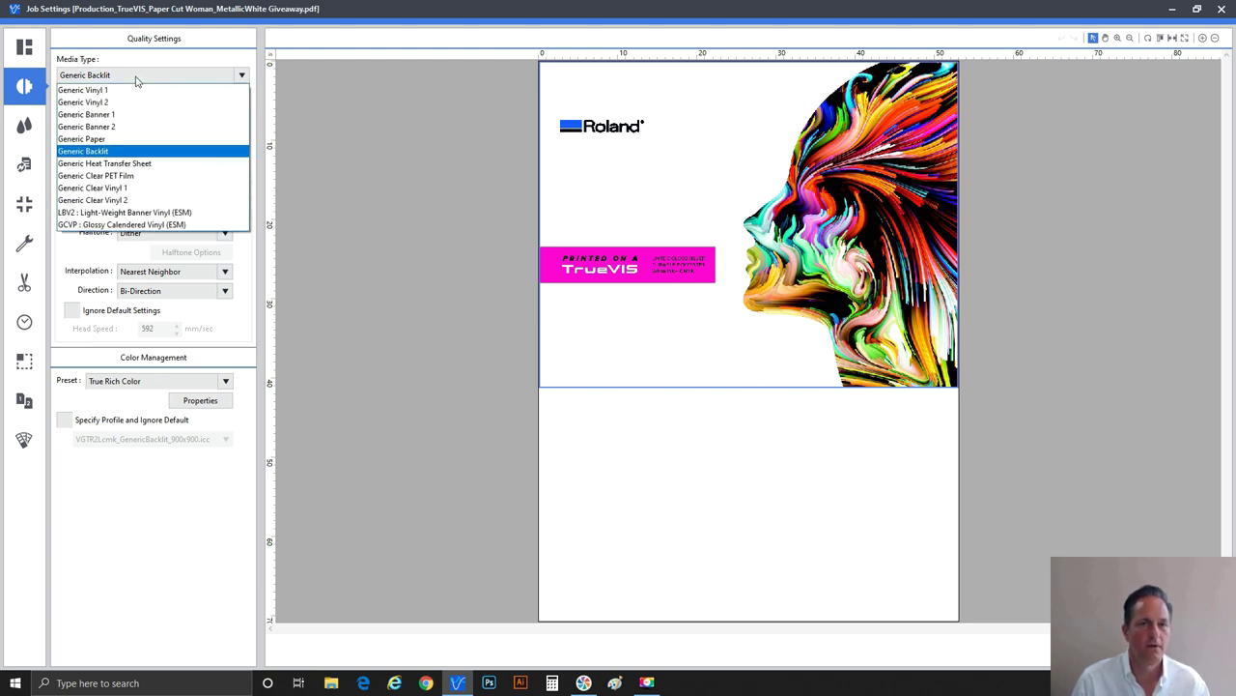
click(99, 178)
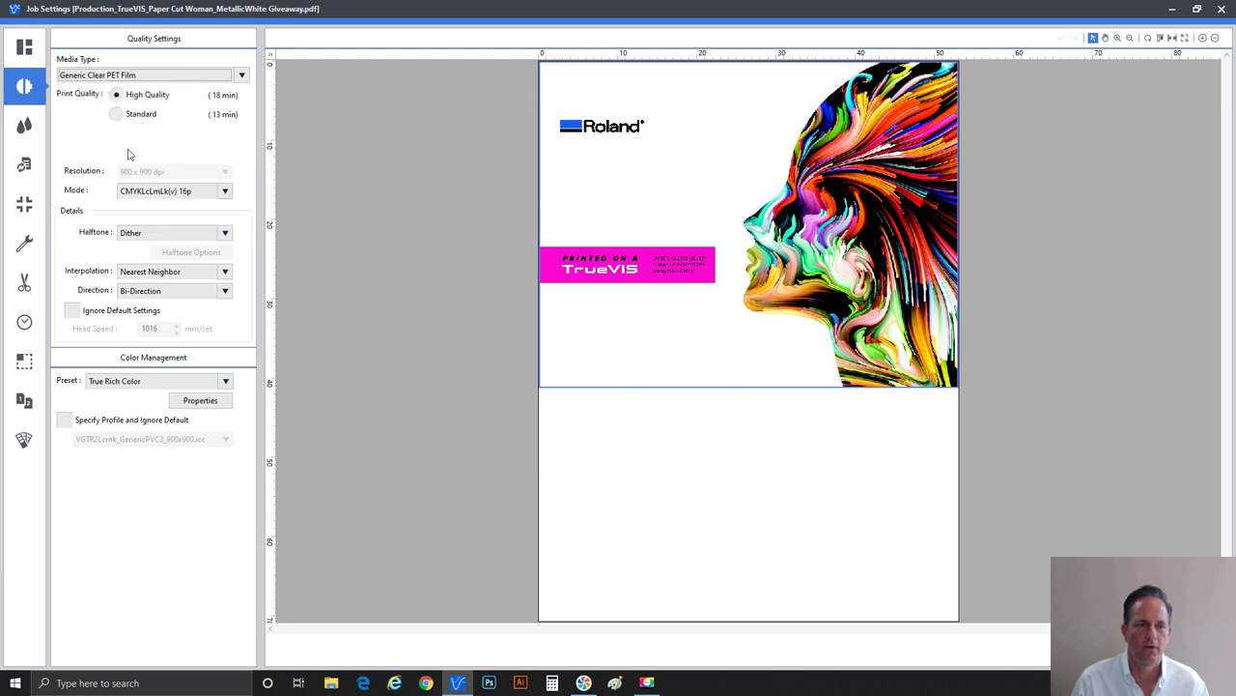
click(154, 194)
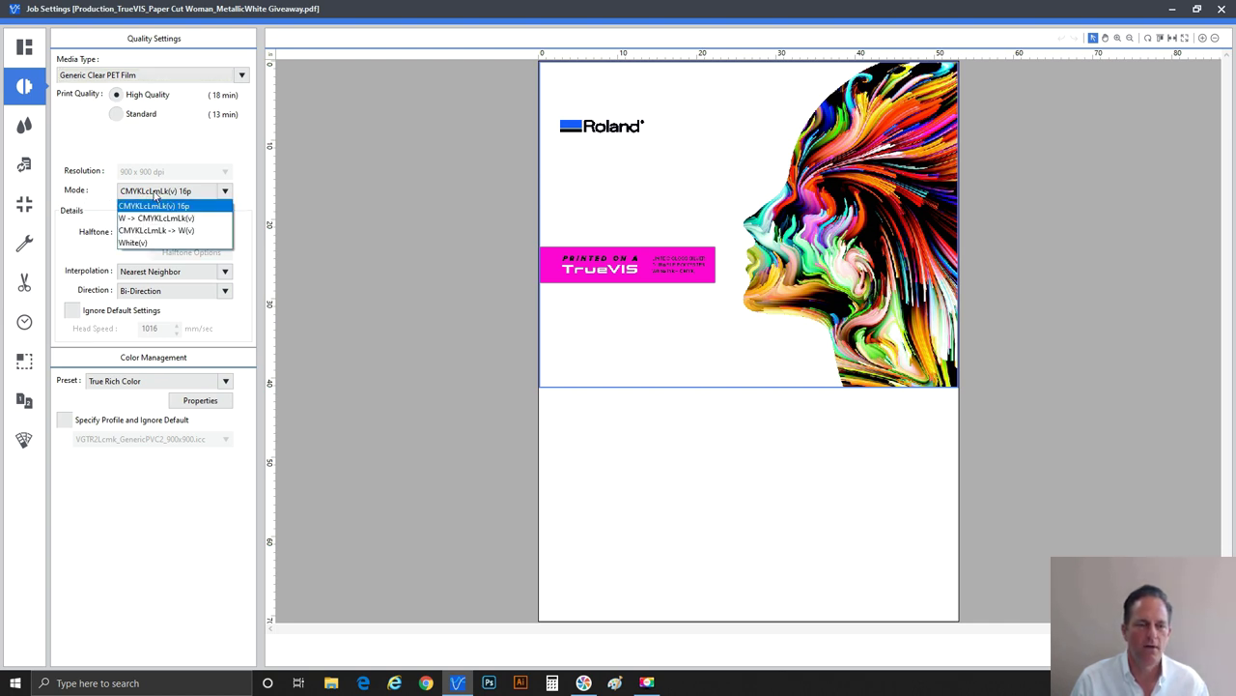
Switch the colour mode to W -> CMYKLcLmLk(v) to print white under the colours.
click(154, 217)
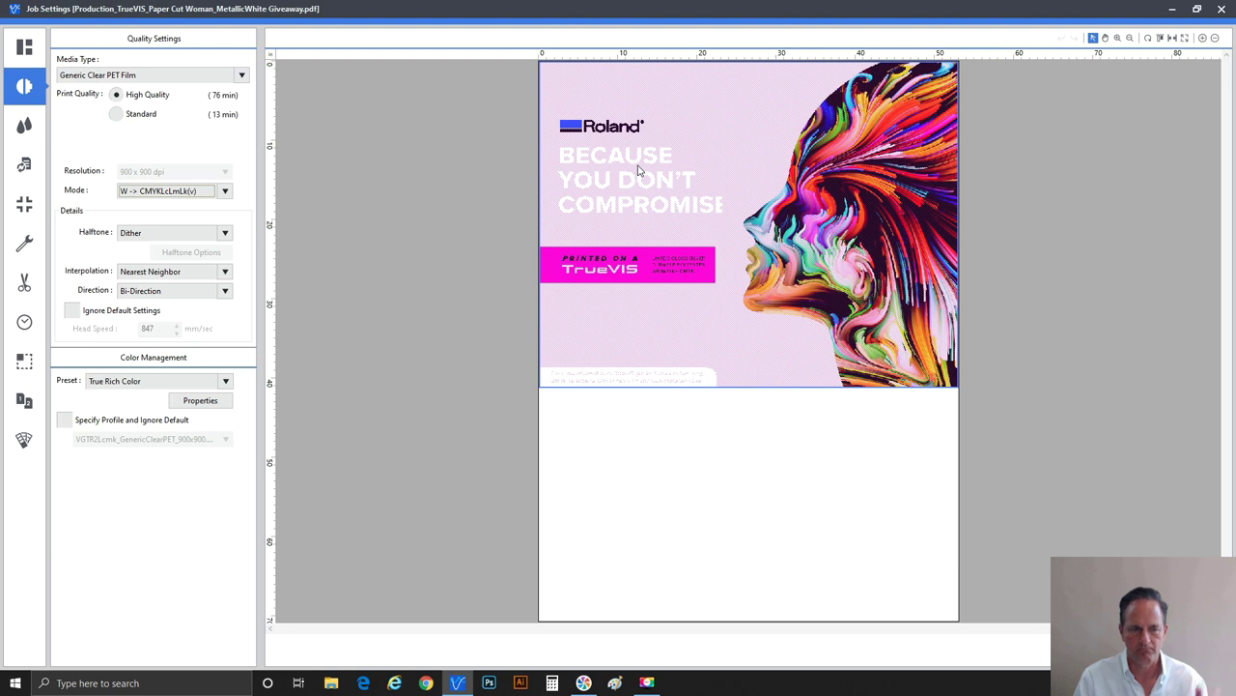
Return to CMYKLcLmLk(v) 16p mode without white and enable Ignore Default Settings.
click(157, 197)
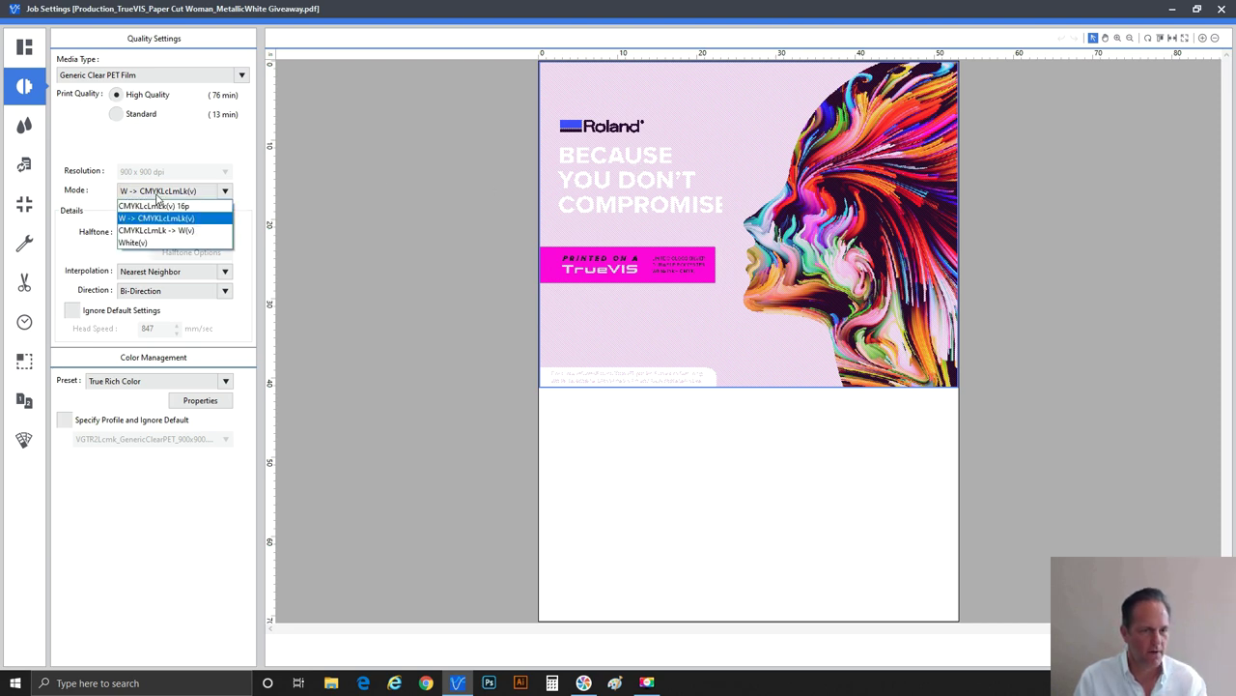
click(157, 206)
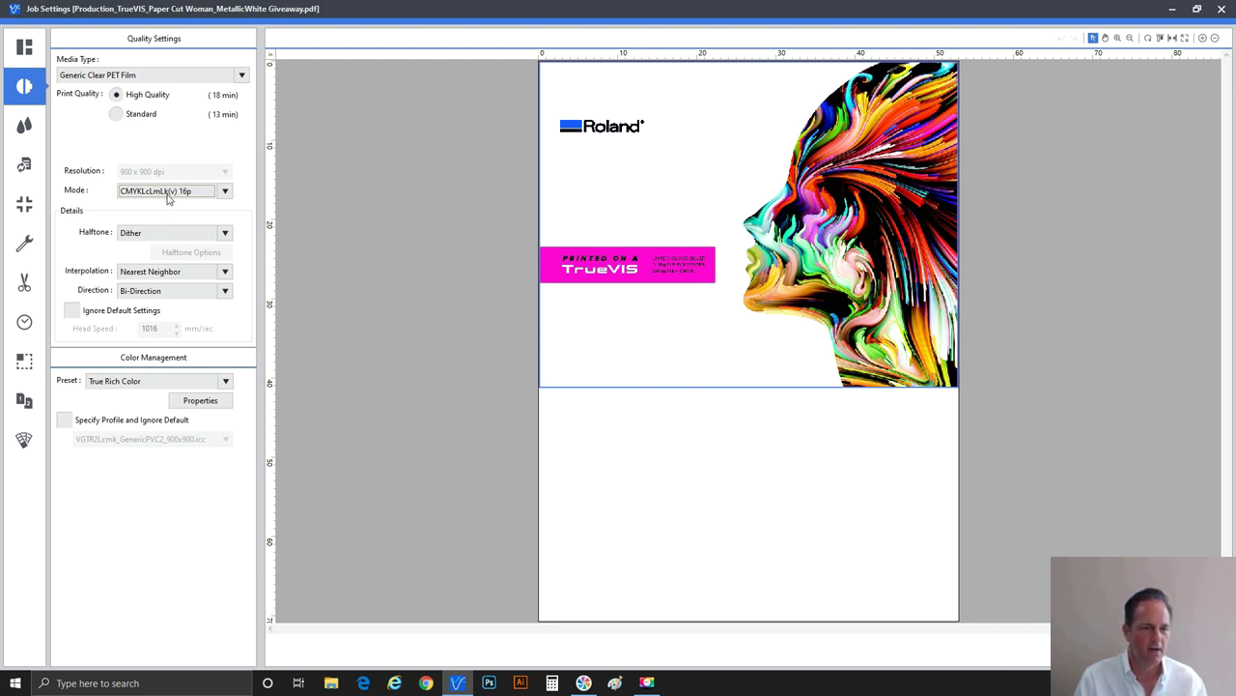
click(150, 312)
Nudge the head speed up three steps, then switch the mode back to W -> CMYKLcLmLk(v).
click(175, 326)
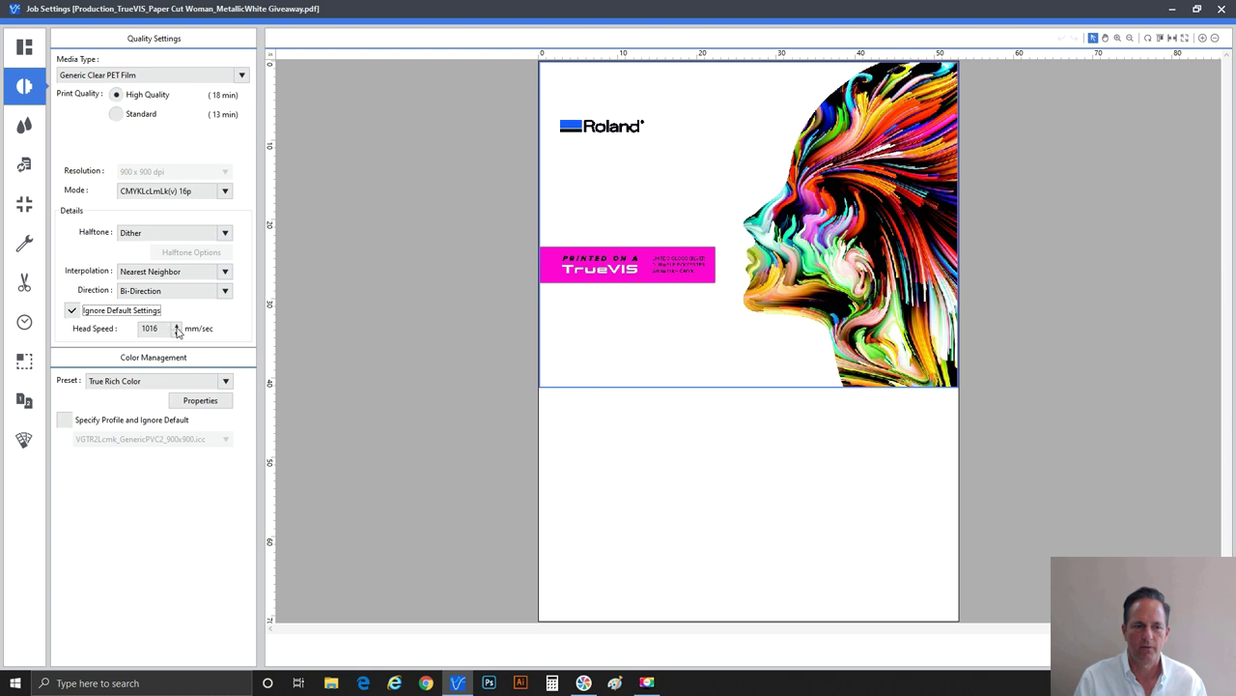
click(175, 325)
click(176, 326)
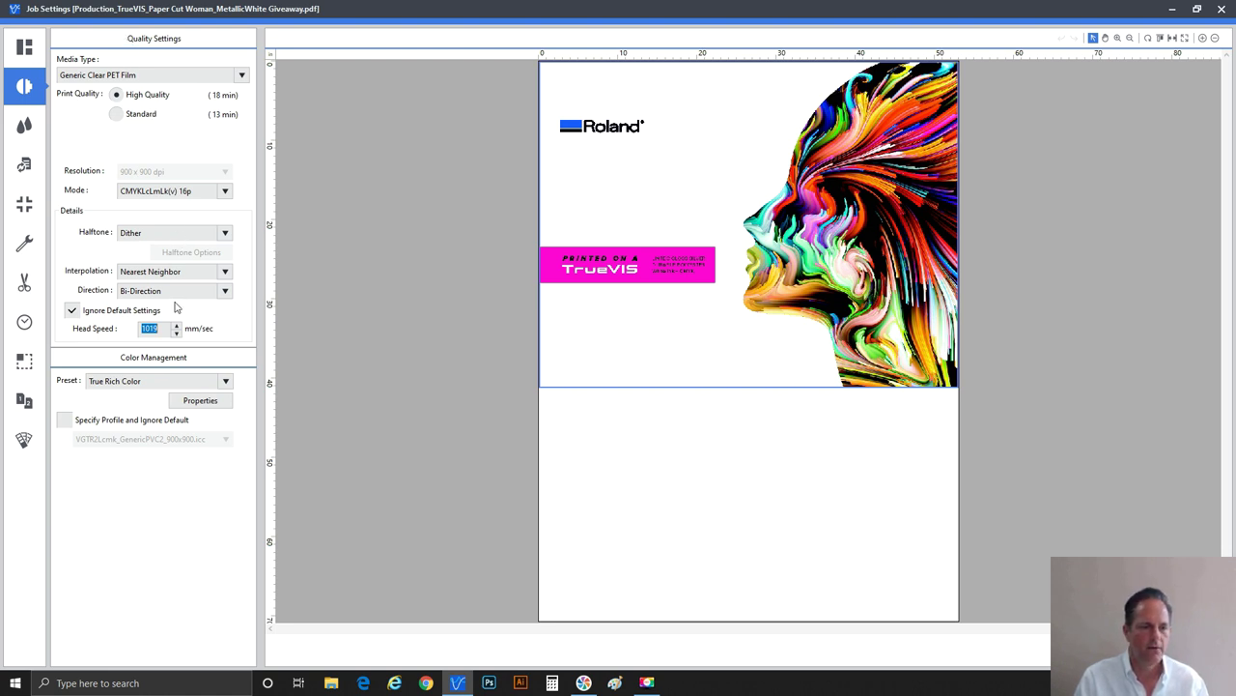
click(169, 191)
click(166, 220)
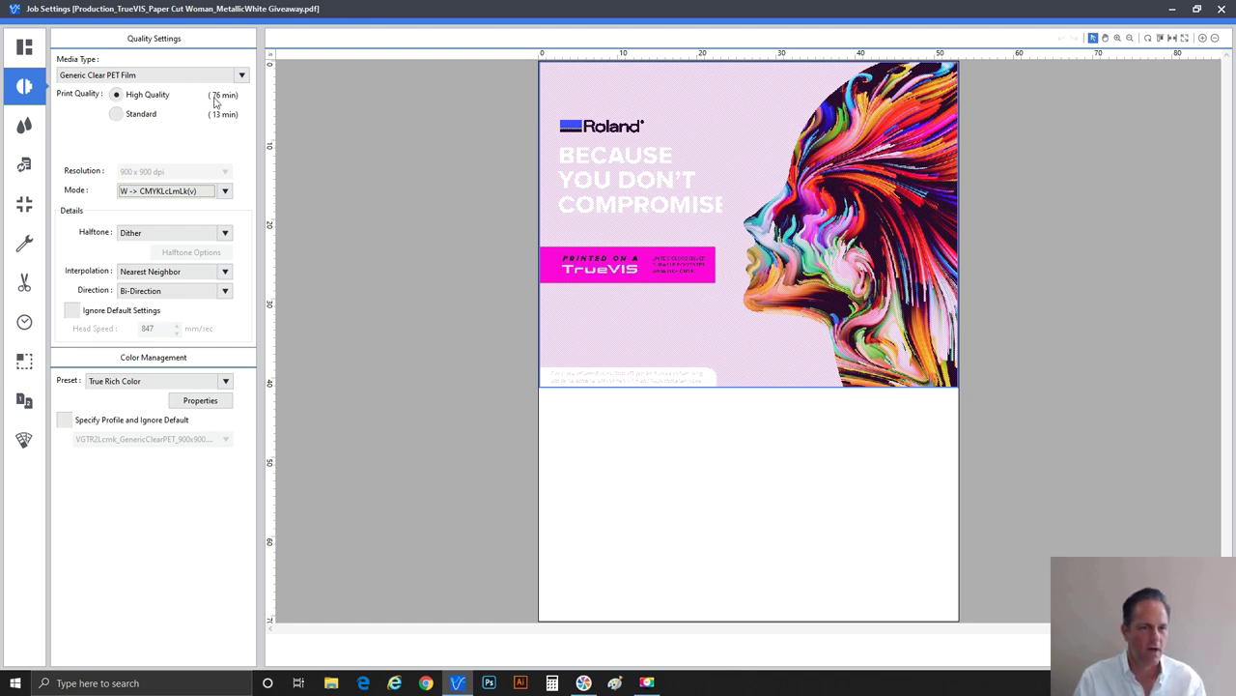
Toggle the colour mode to CMYK-only CMYKLcLmLk(v) 16p and reopen the mode list.
click(160, 191)
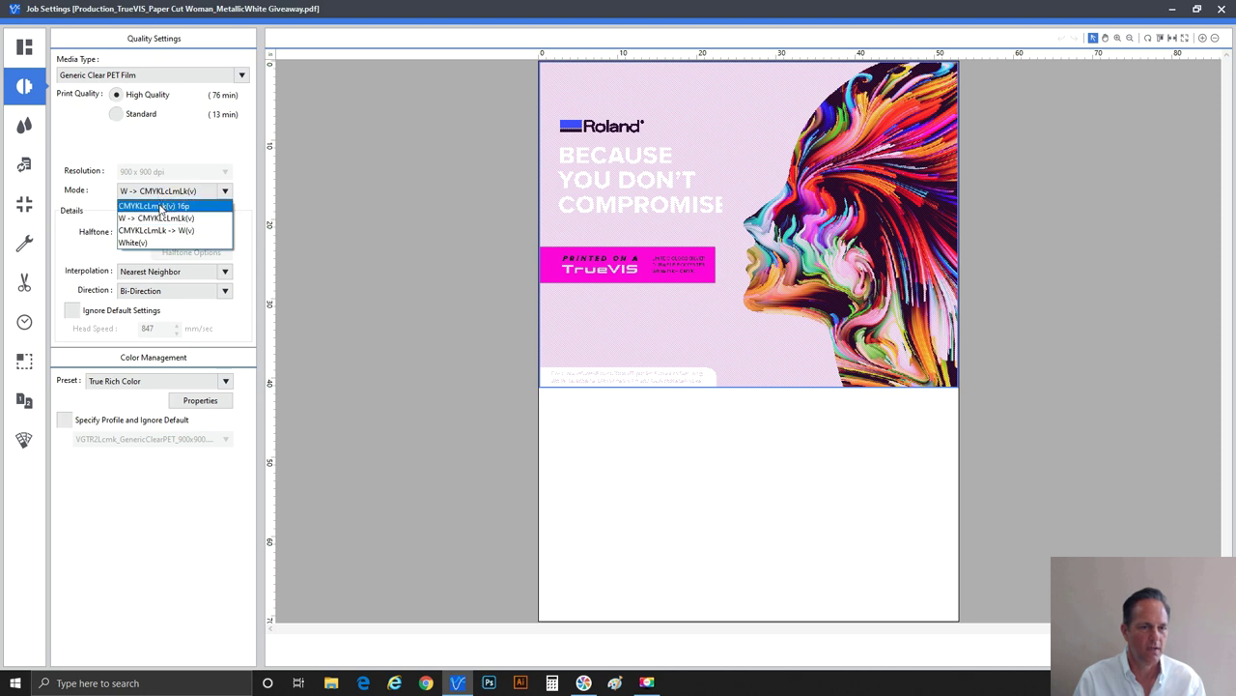
click(154, 205)
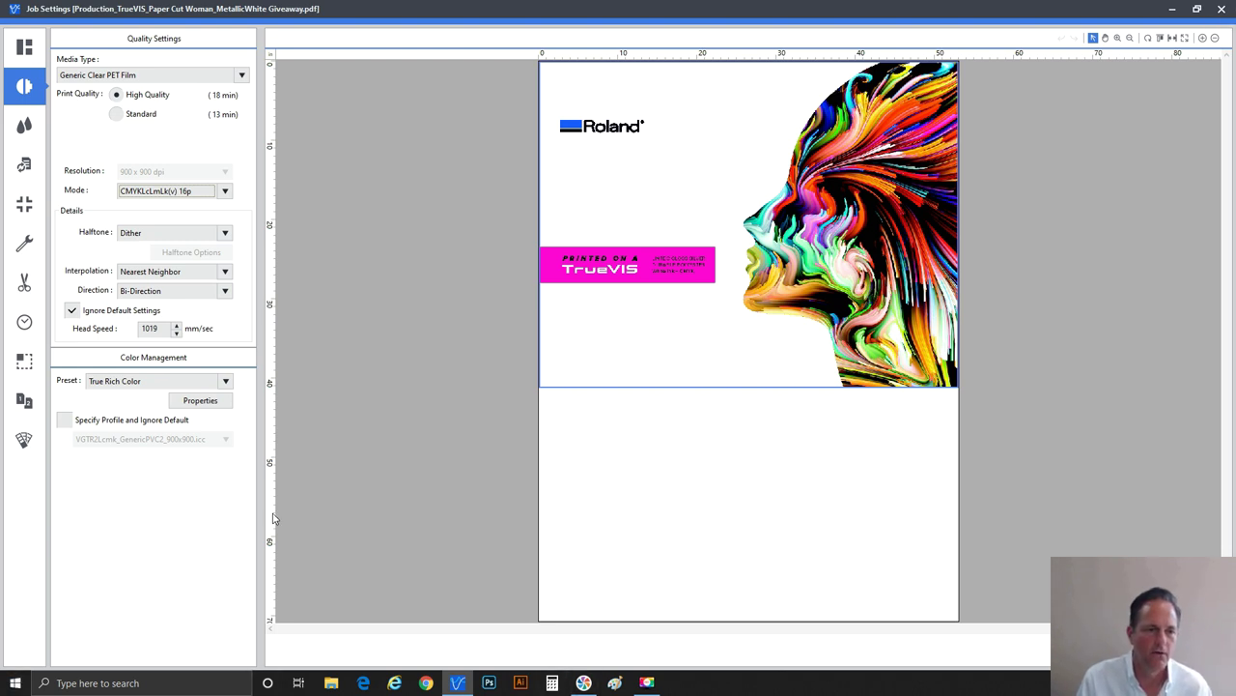
click(150, 191)
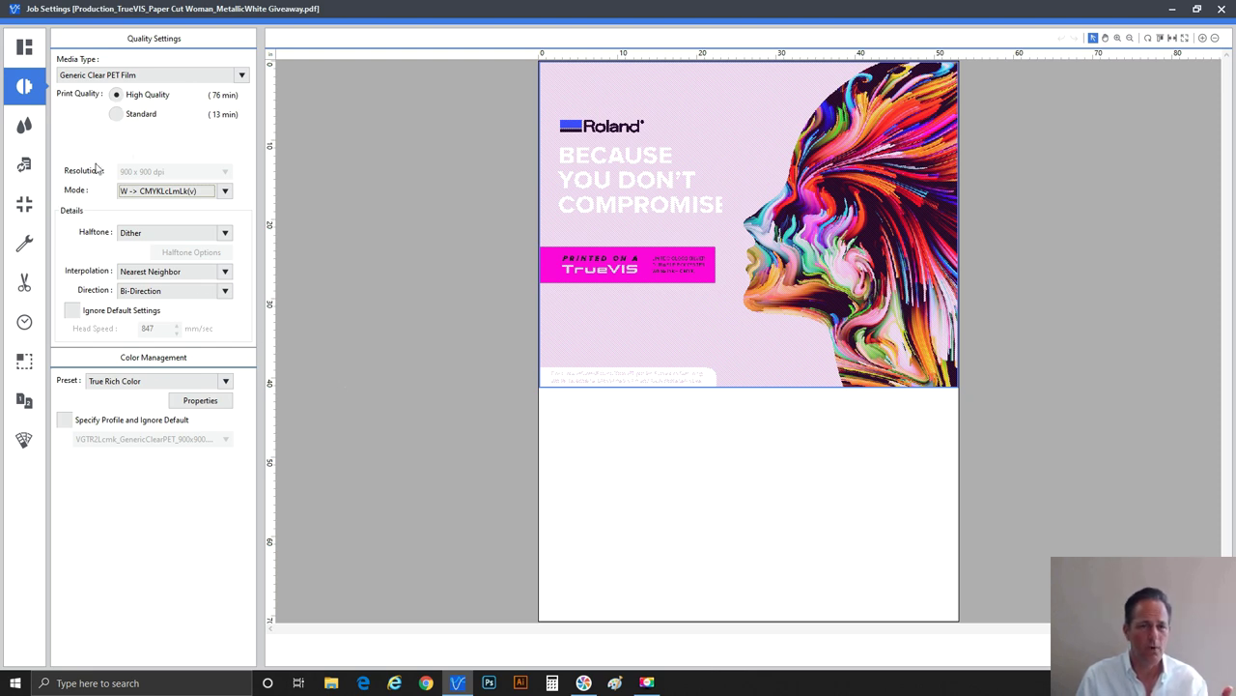
Set Standard print quality and, after trying W -> CMYKLcLmLk(v), leave the mode on White(v).
click(137, 115)
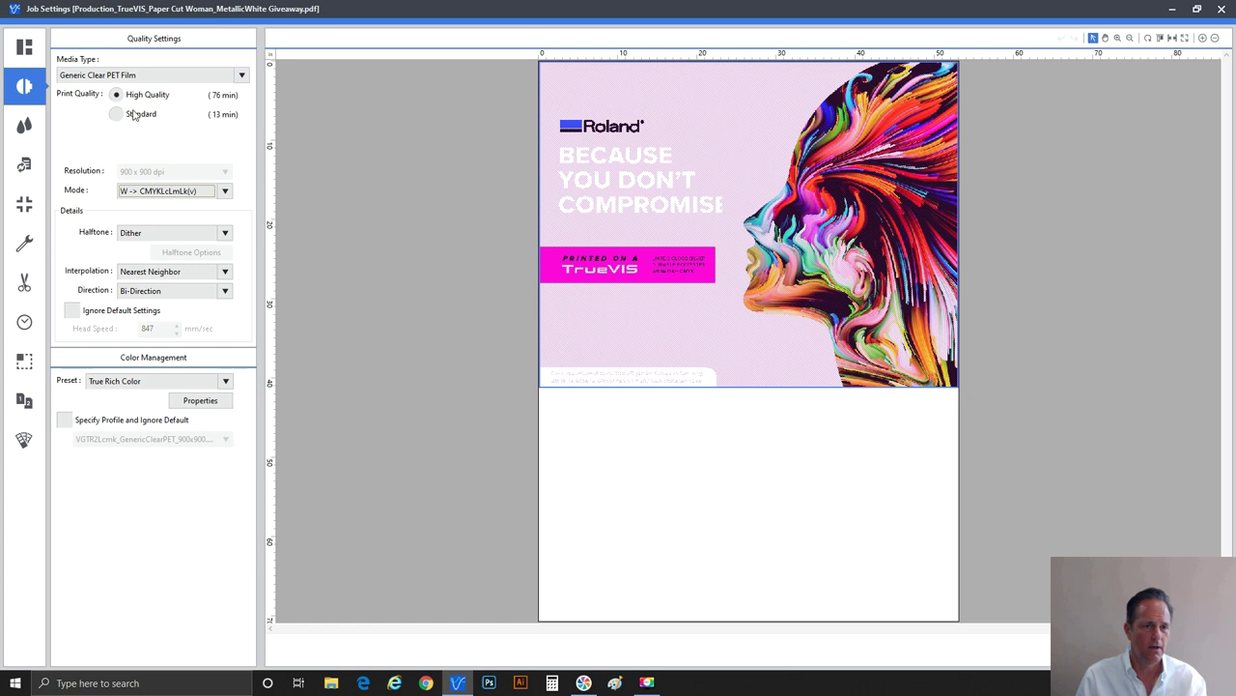
click(167, 190)
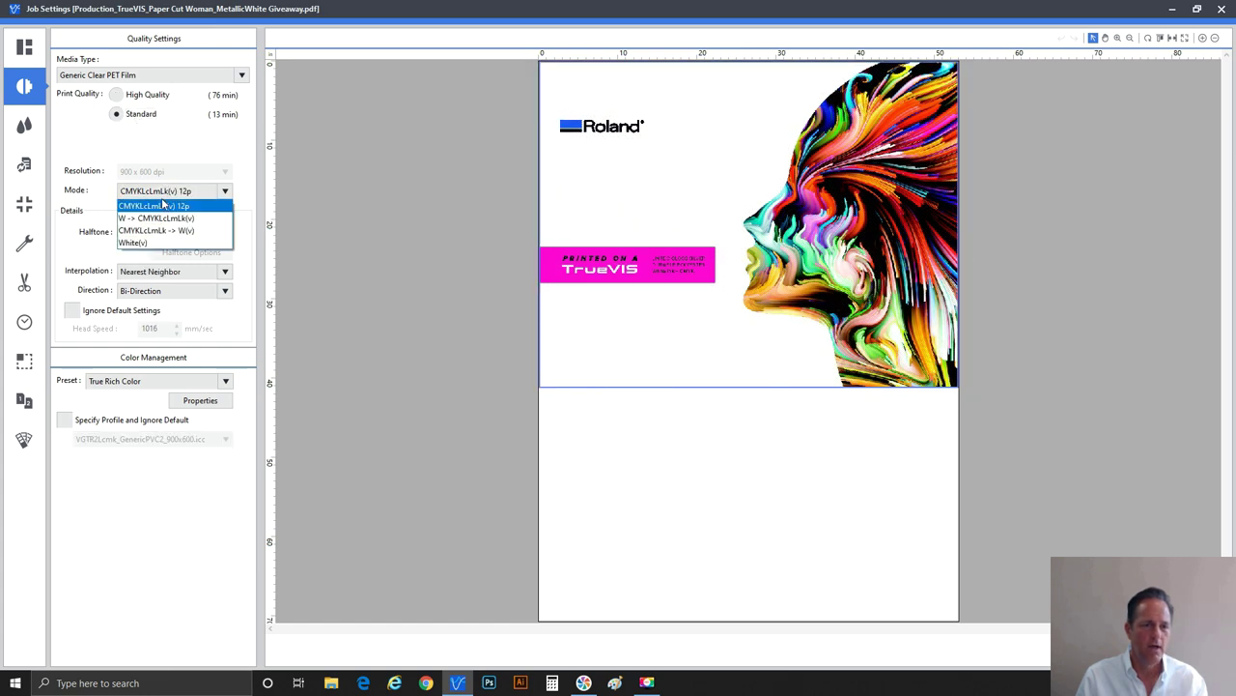
click(157, 216)
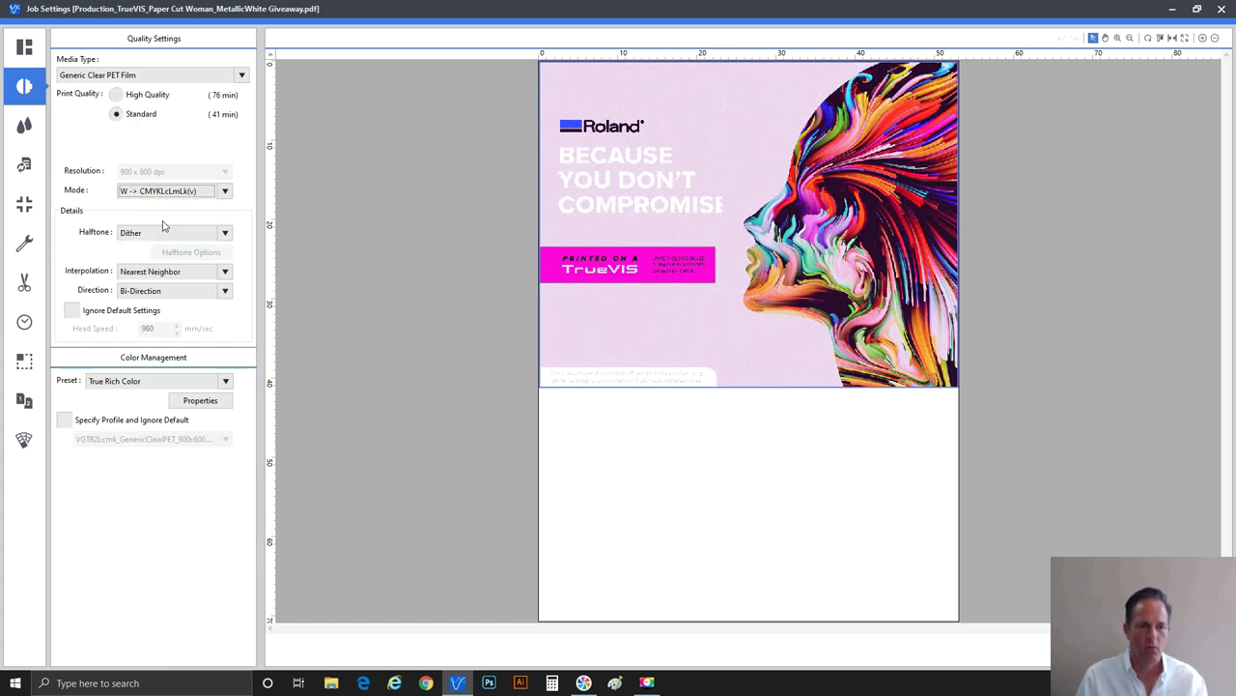
click(162, 193)
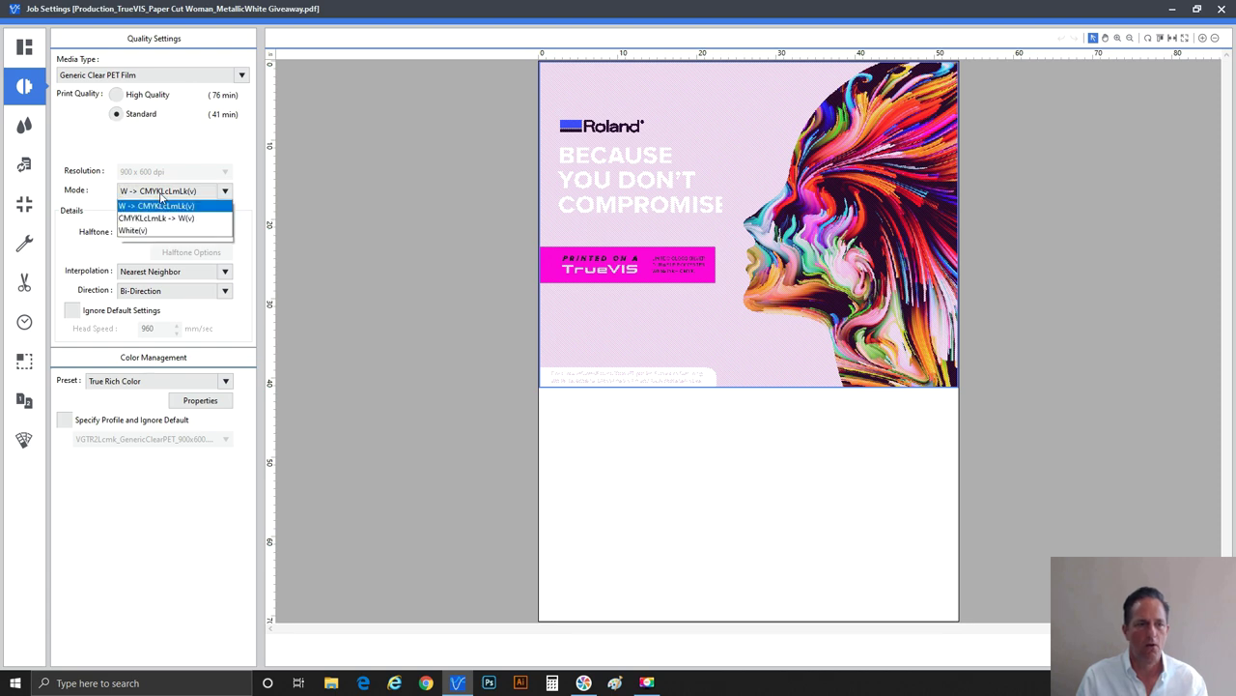
click(151, 244)
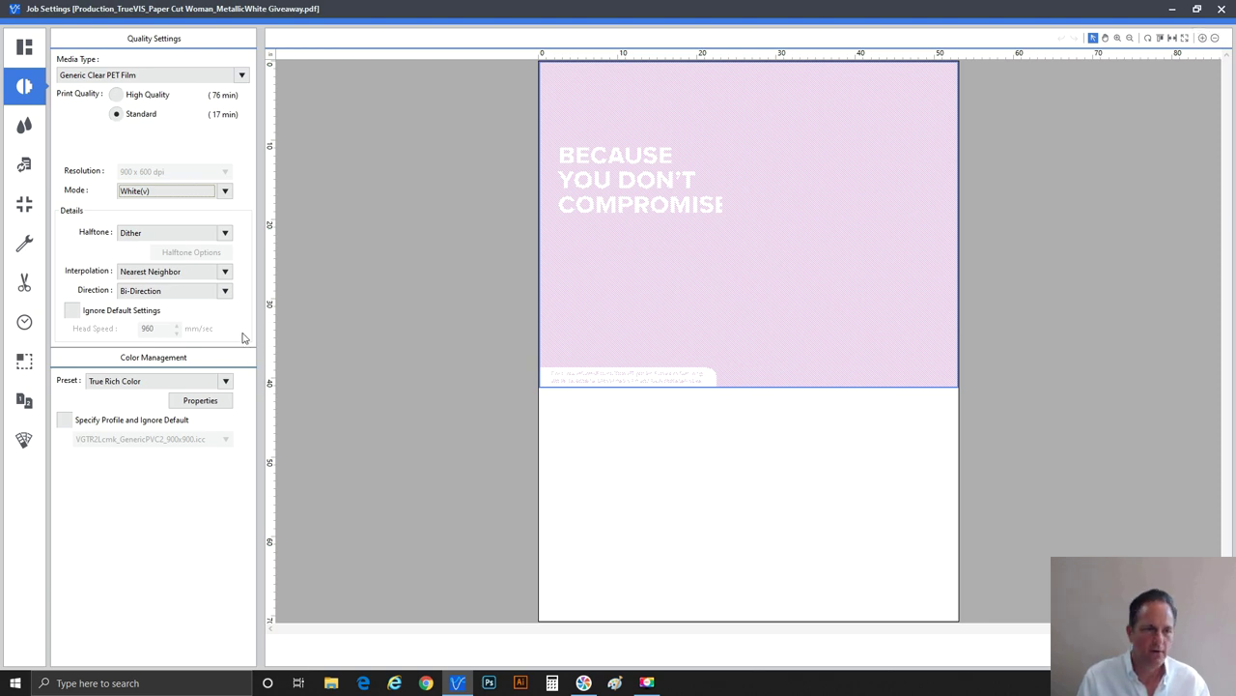
click(149, 192)
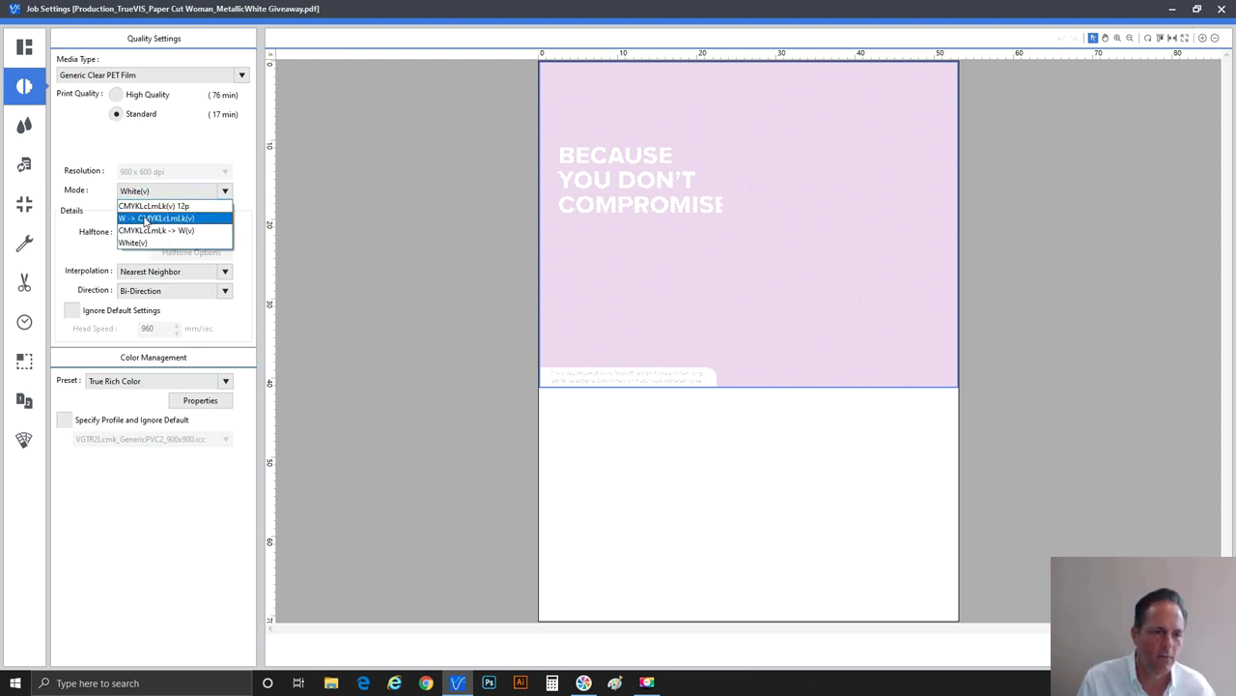
click(149, 217)
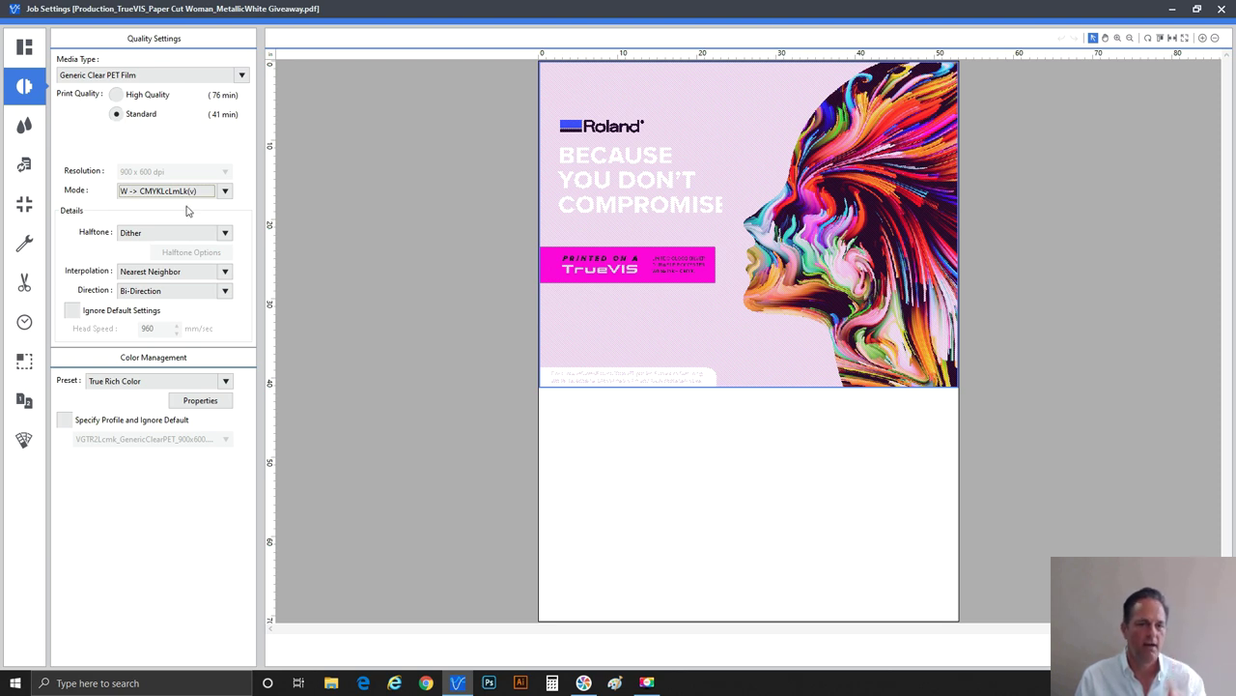
click(177, 197)
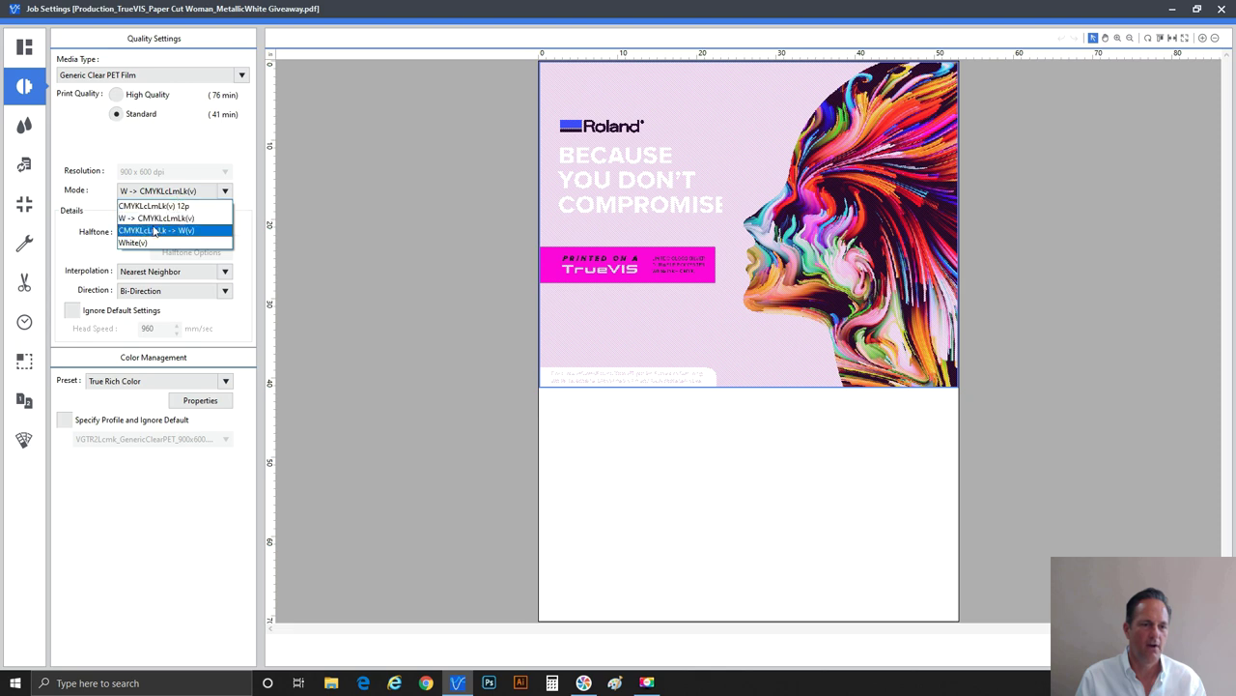
click(152, 243)
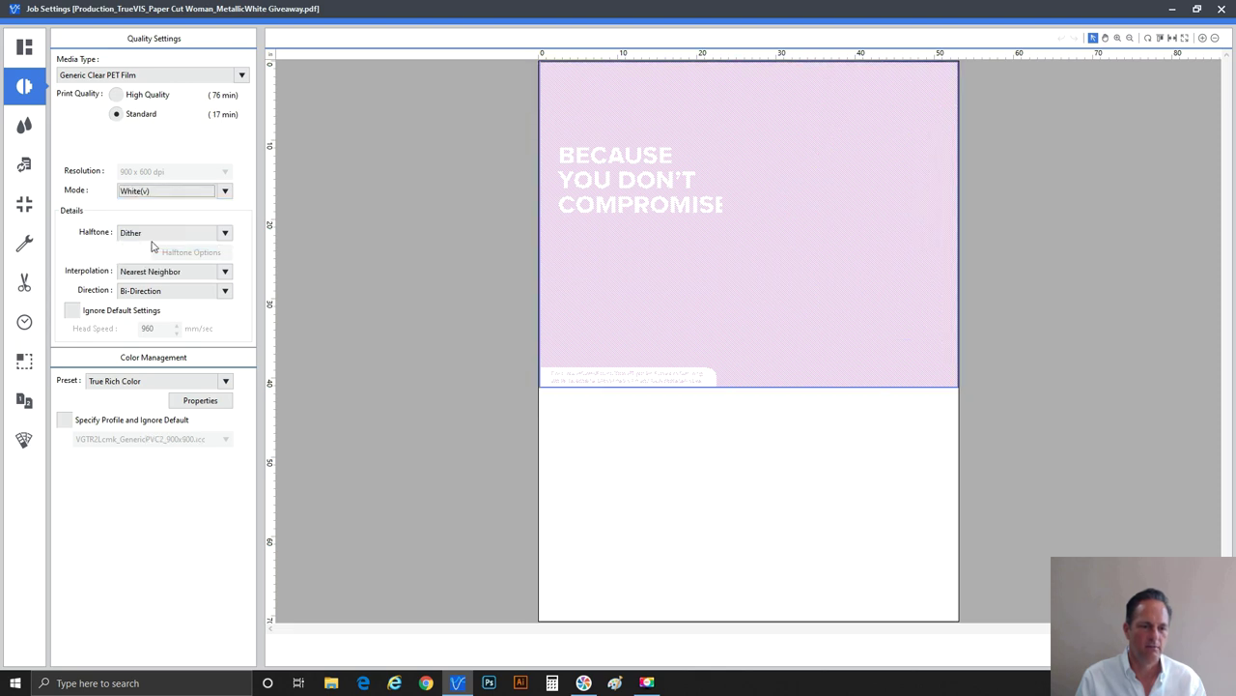
click(27, 247)
Enable Use Custom Settings and set the white Overprint to 2 times.
click(76, 84)
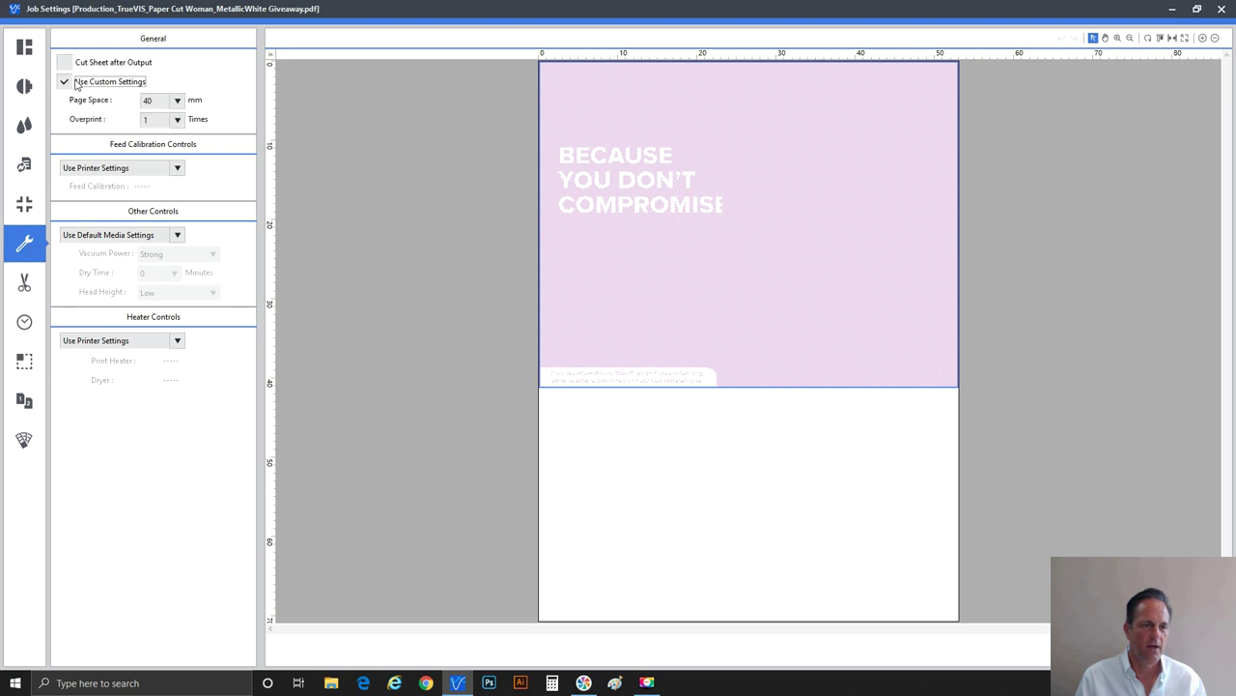
click(146, 120)
click(147, 146)
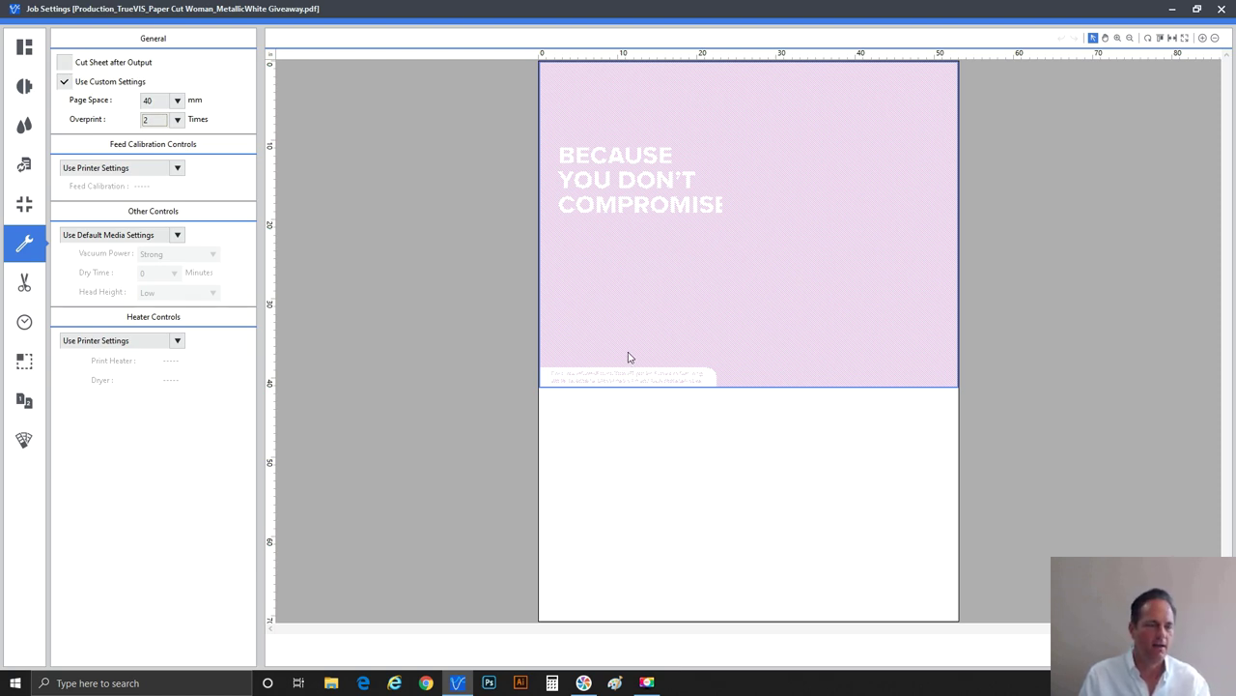
click(33, 87)
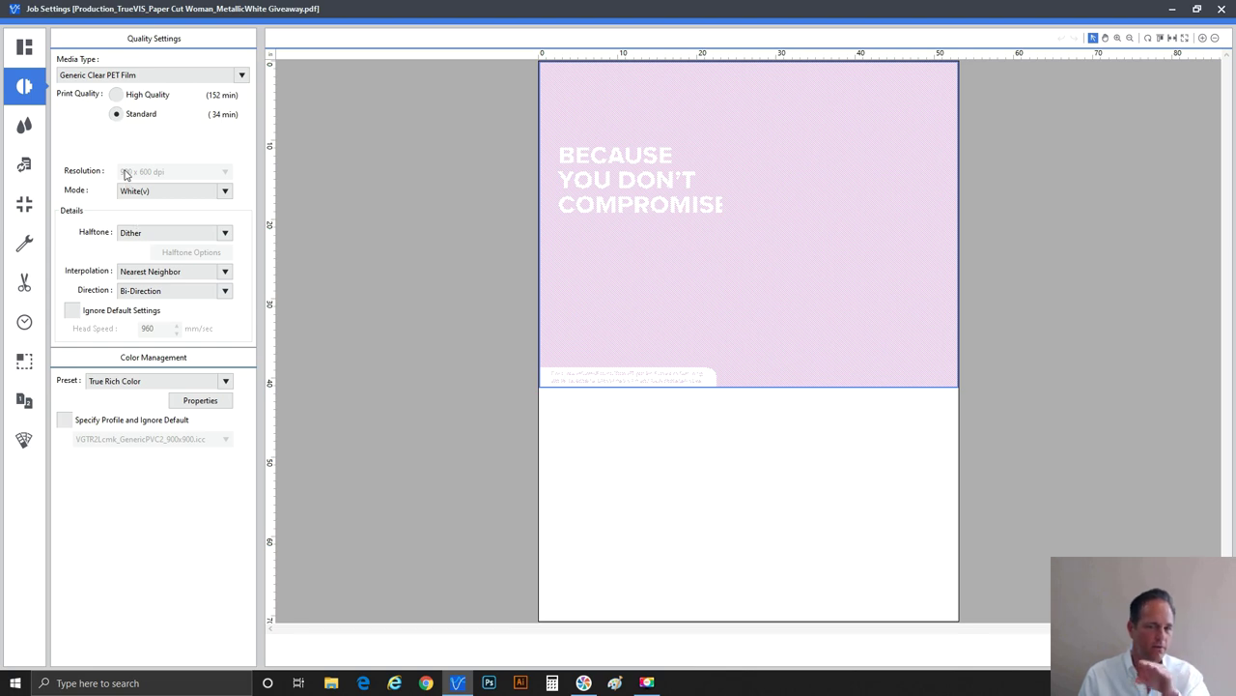
Switch print quality to High Quality, now estimated at 152 min.
click(135, 99)
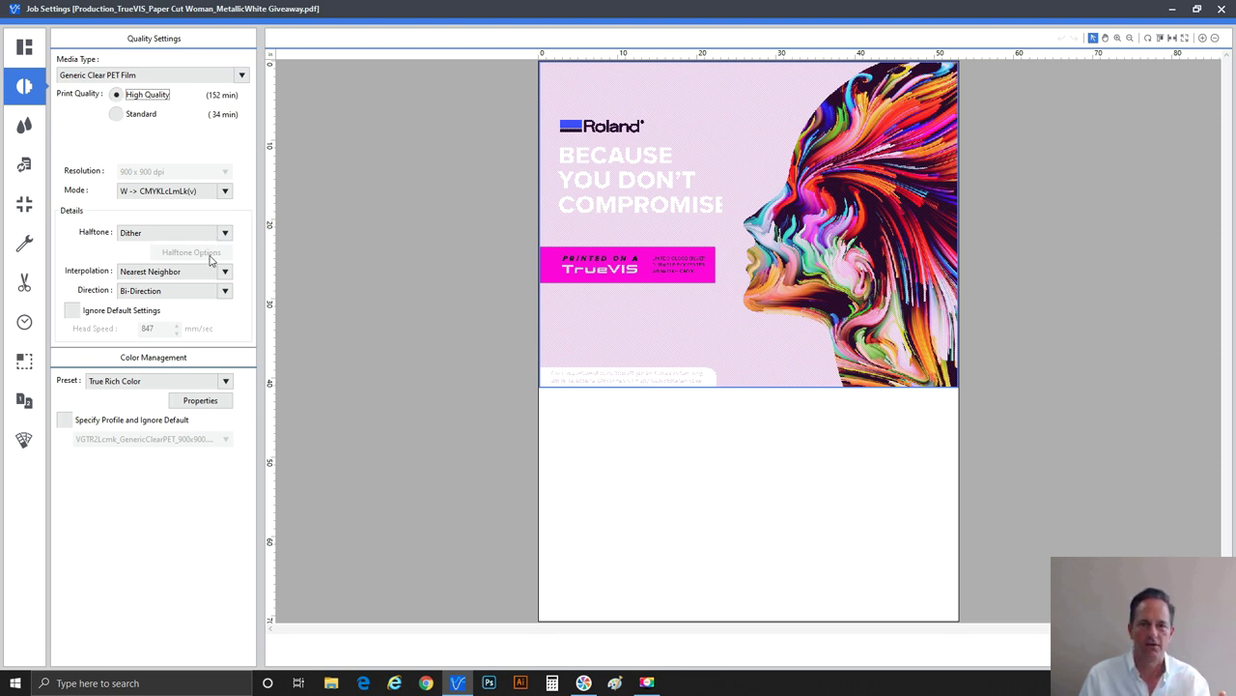
Override default settings, set head speed to 300 mm/sec, and review the print direction options.
click(98, 315)
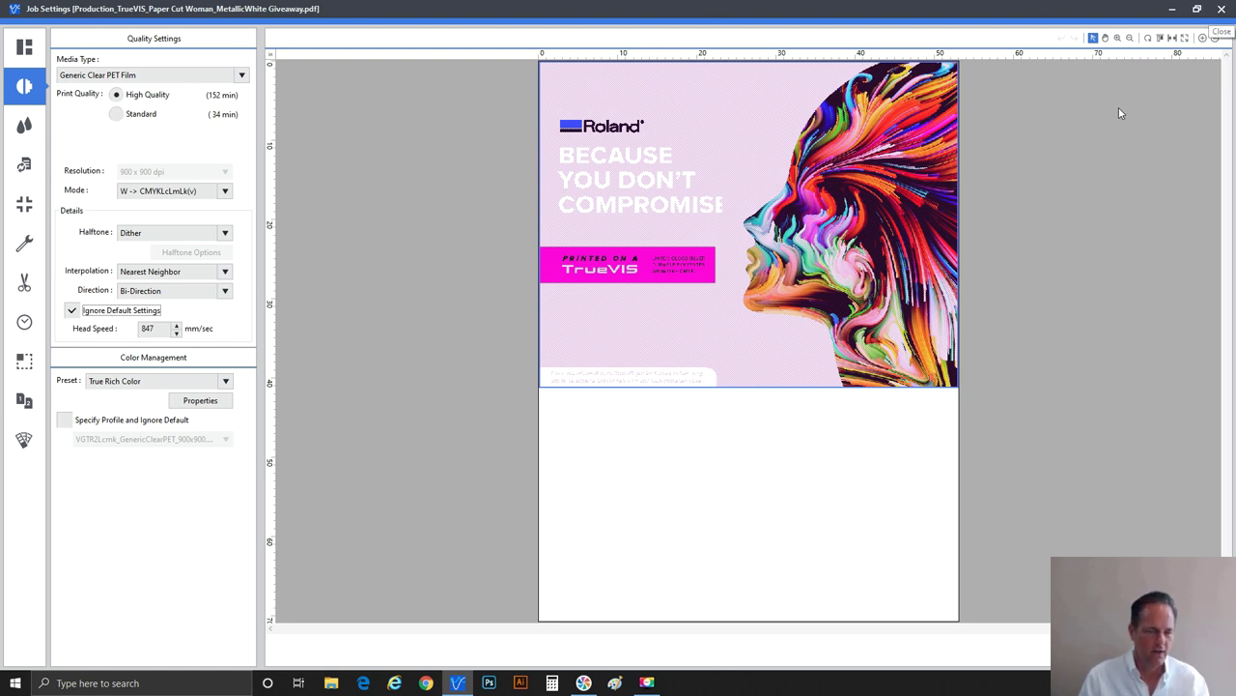
click(148, 329)
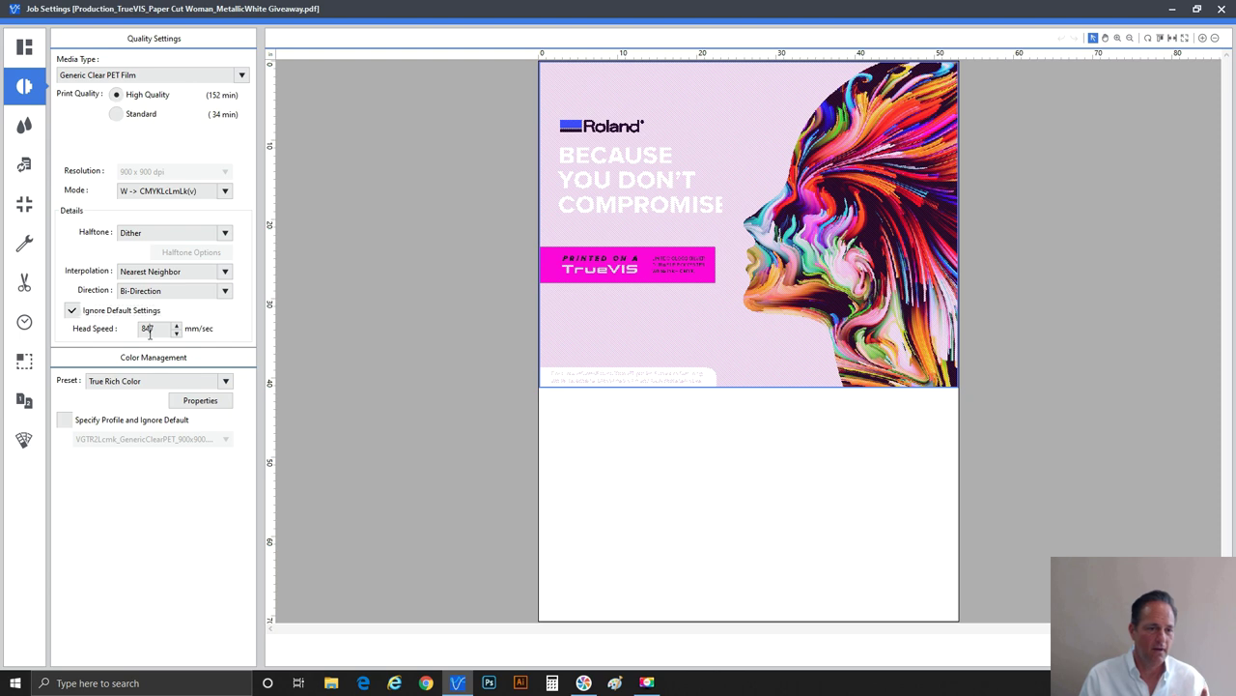
double_click(148, 329)
text(300)
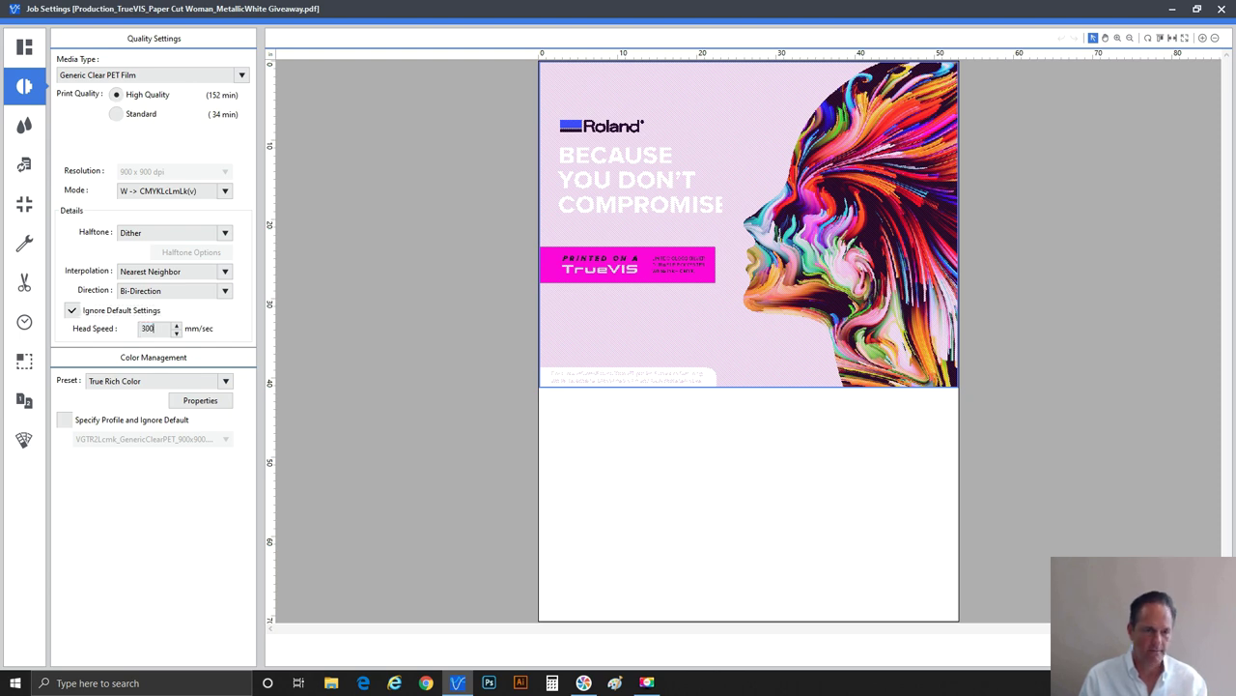
click(136, 292)
click(136, 291)
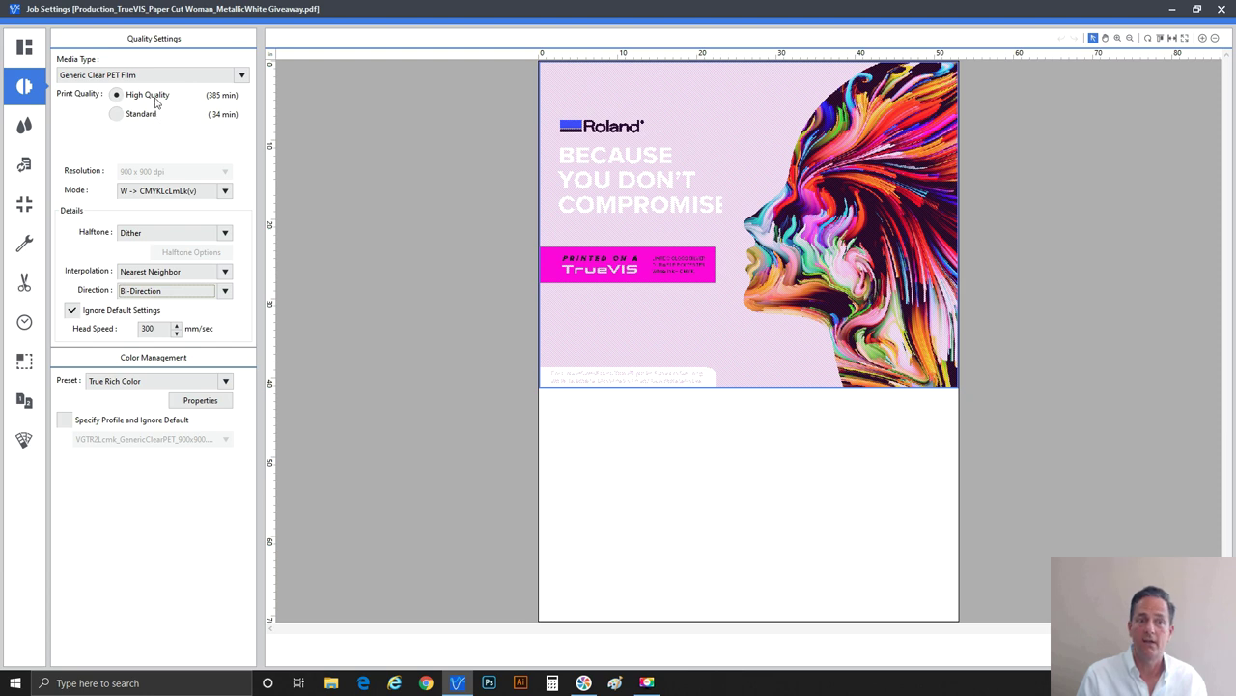
click(172, 291)
click(171, 305)
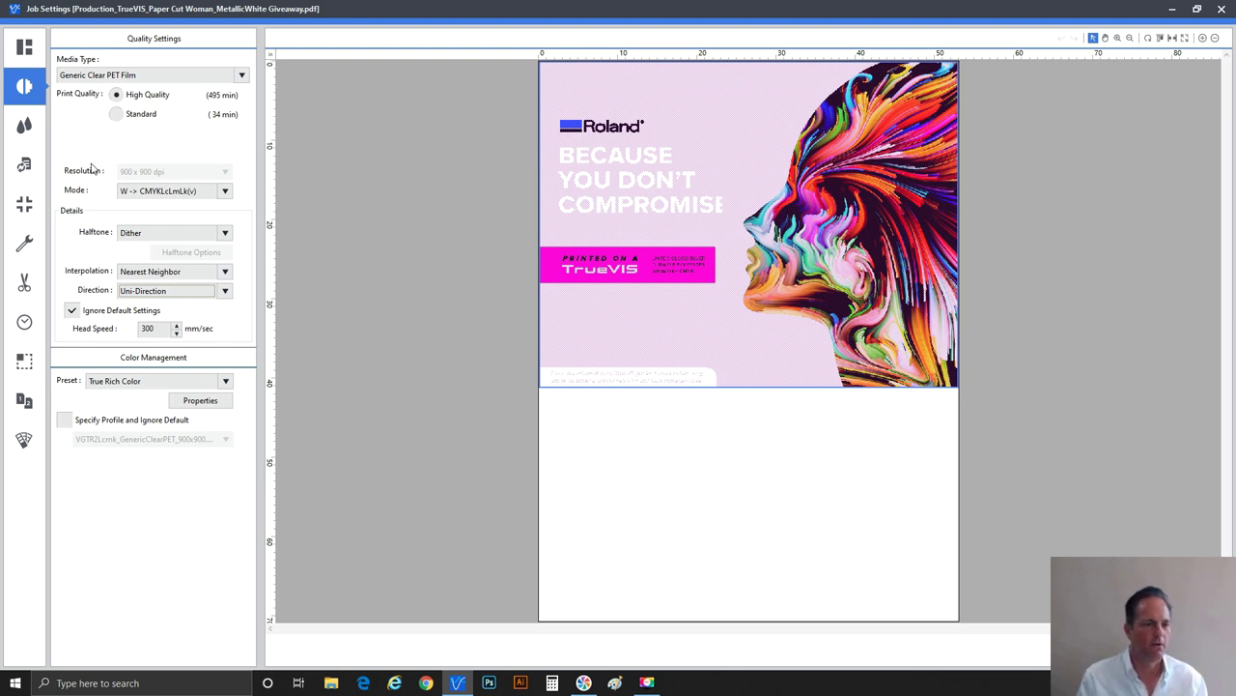
Look over the cutting and general panels, then set the print mode to White(v).
click(25, 281)
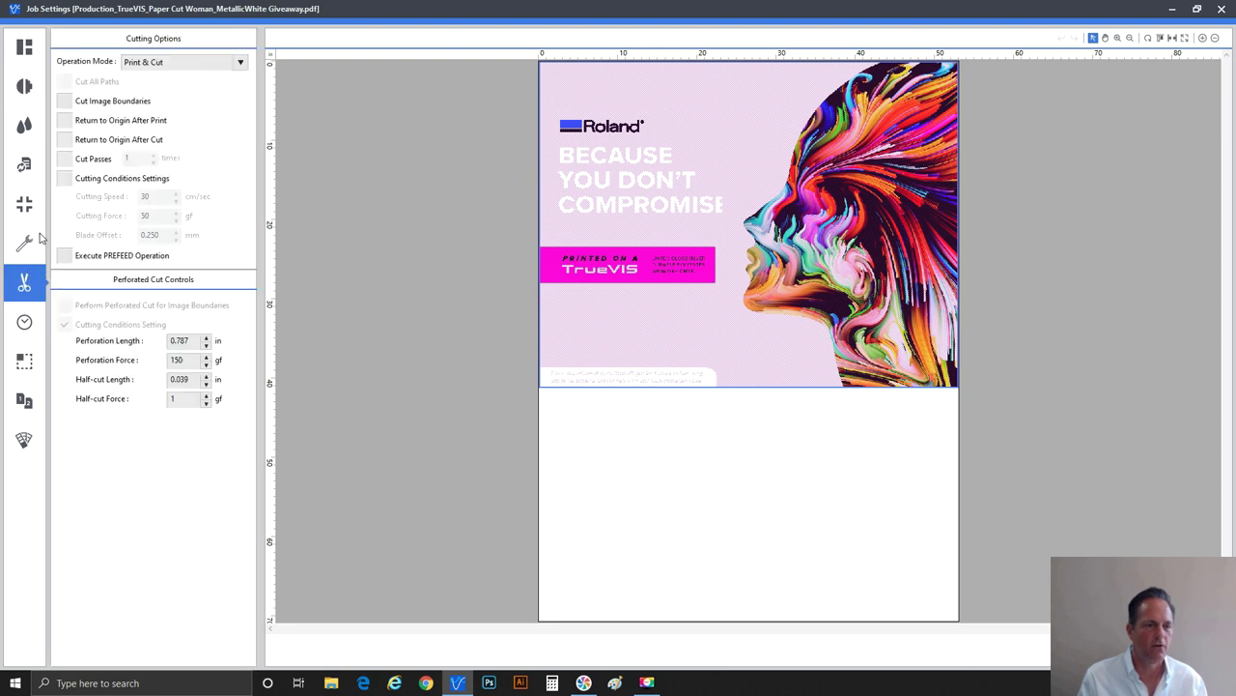
click(40, 234)
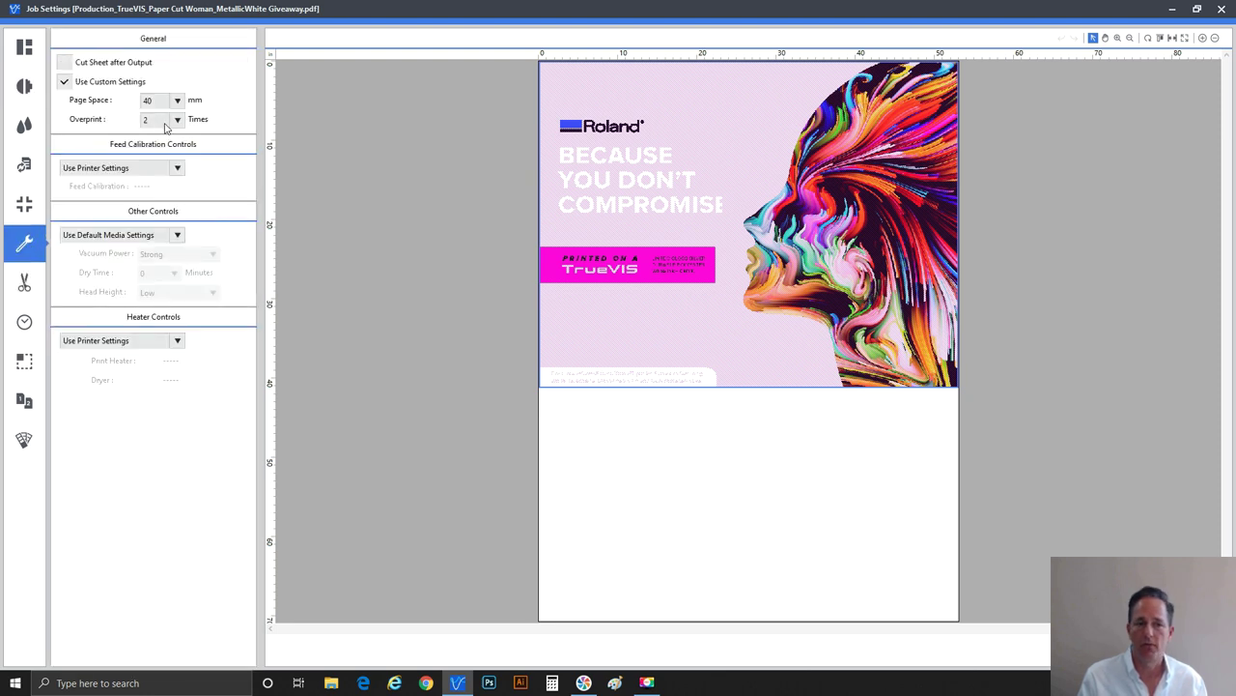
click(27, 92)
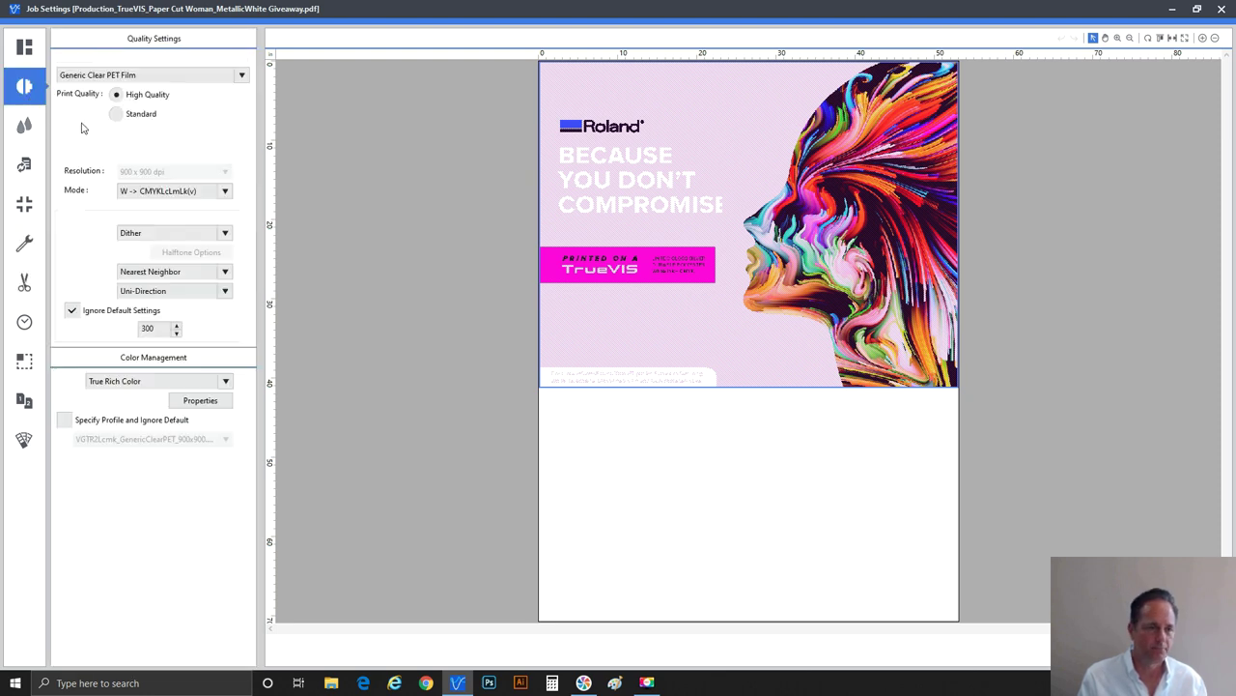
click(171, 193)
click(169, 244)
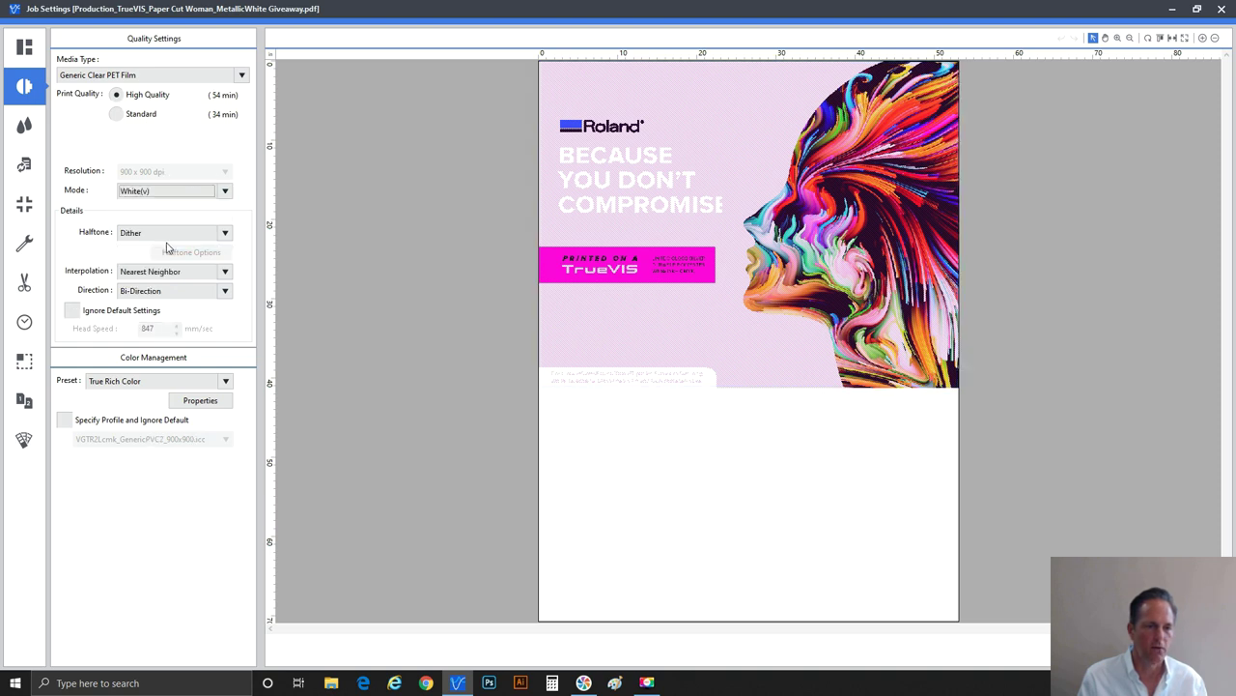
Switch to Uni-Direction printing and enable a custom head speed of 300 mm/sec.
click(169, 289)
click(166, 309)
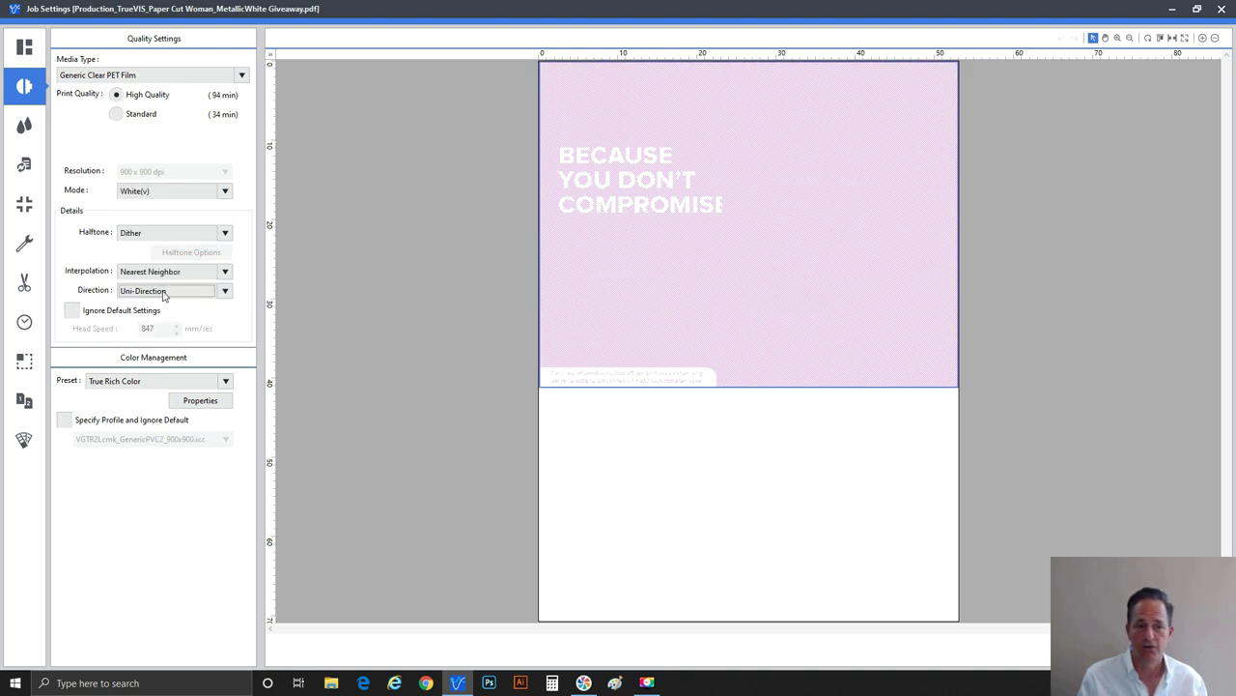
click(154, 312)
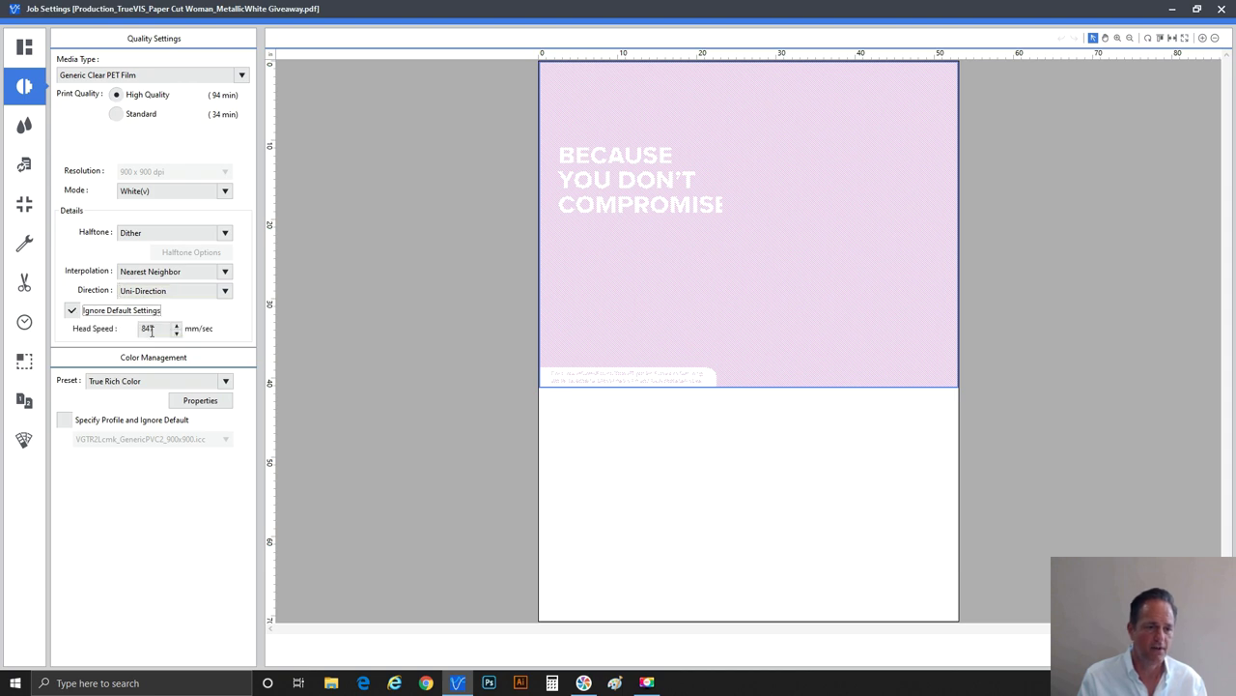
double_click(149, 329)
text(30)
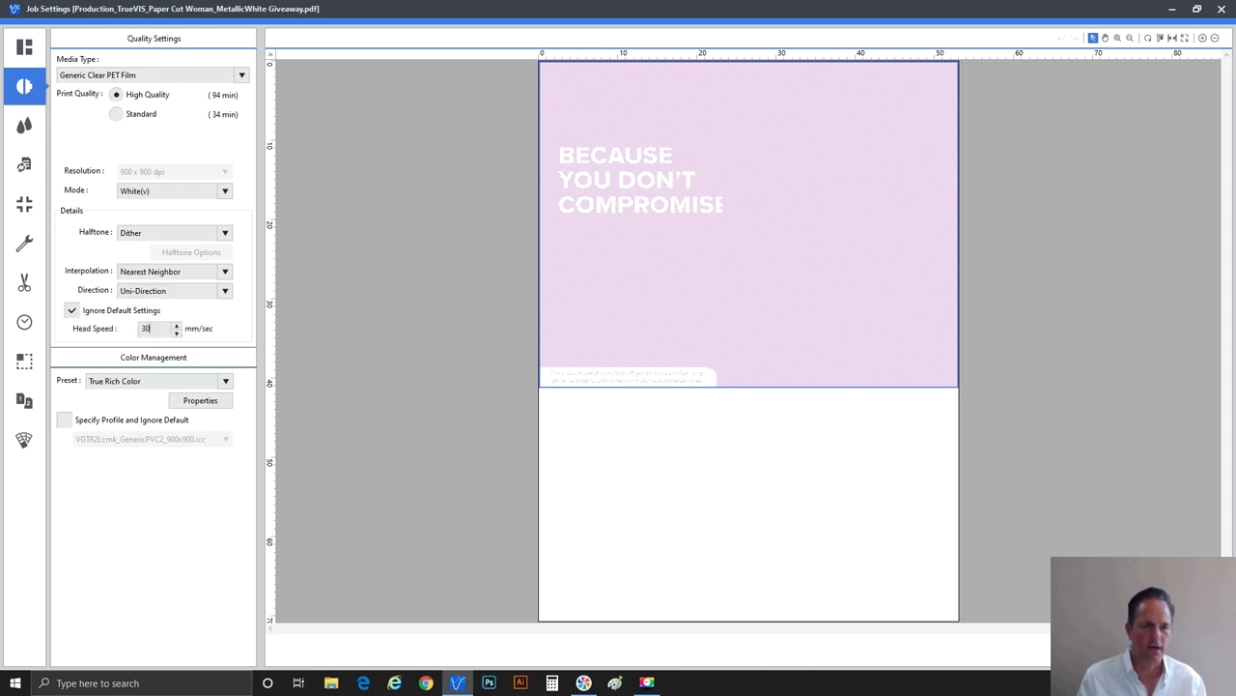
text(0)
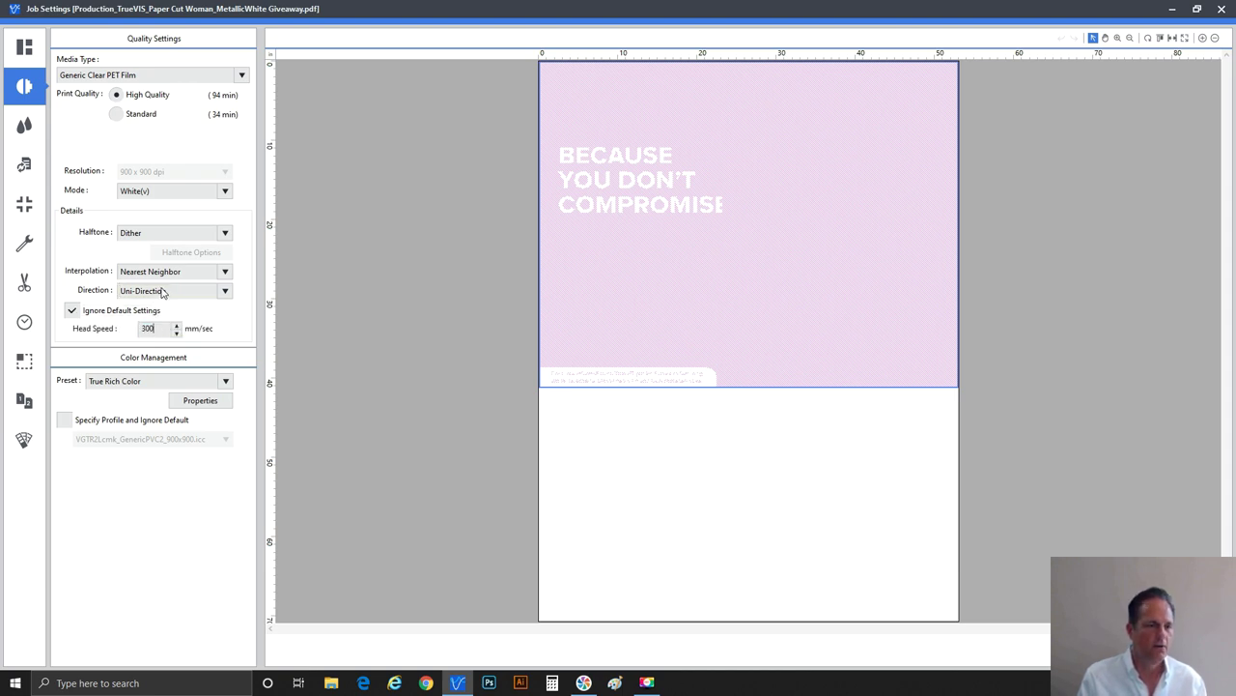
Check the overprint count in General settings and go back through the panels.
click(24, 244)
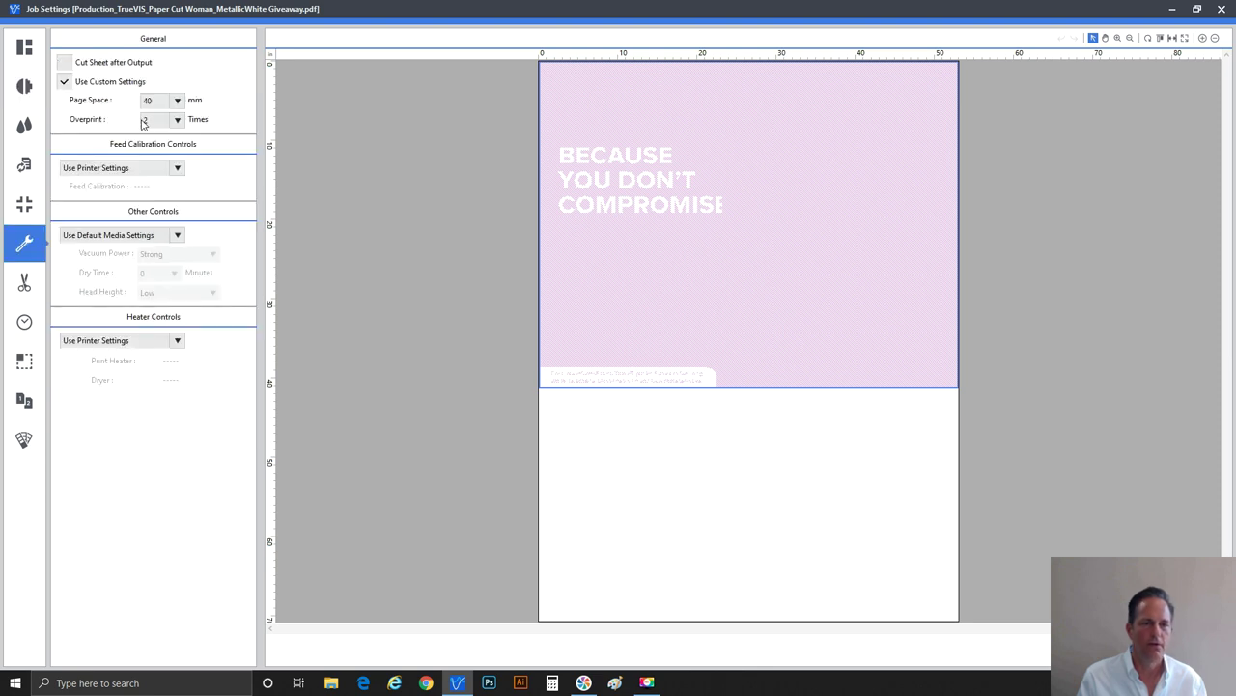
click(24, 86)
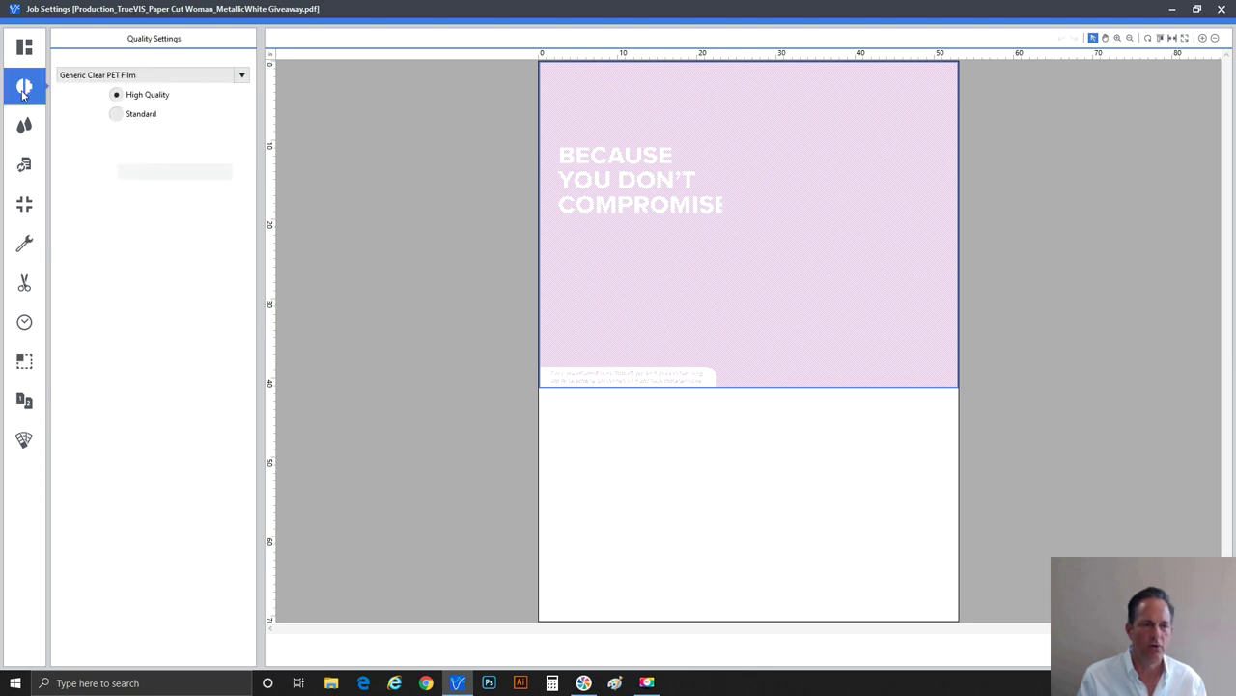
click(27, 247)
Tick Return to Origin After Print in the job's Cutting Options.
click(25, 280)
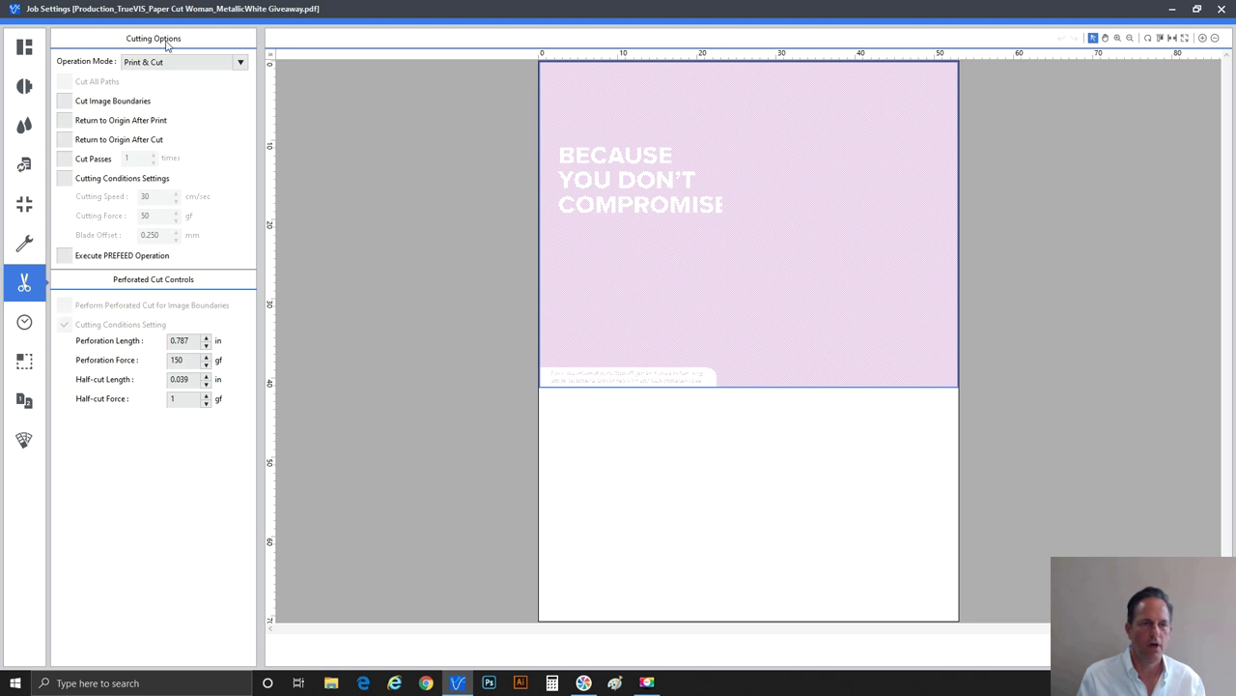
click(63, 121)
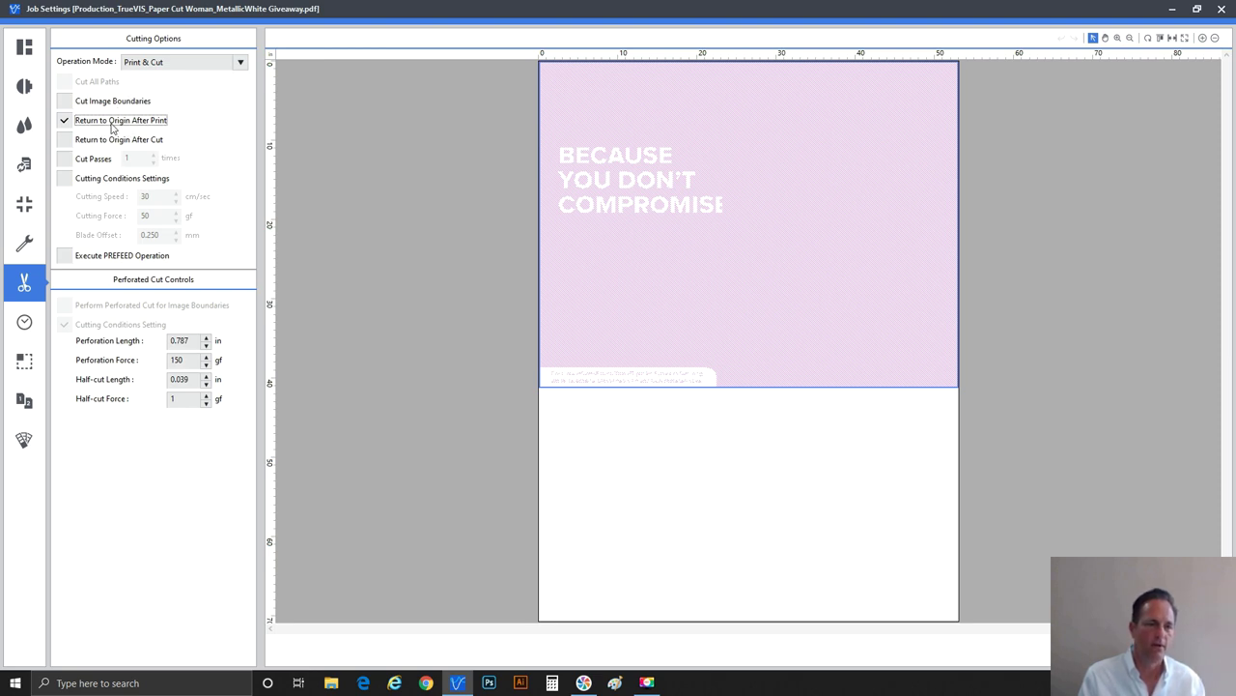
Set the print mode to CMYKLcLmLk(v) 16p.
click(36, 96)
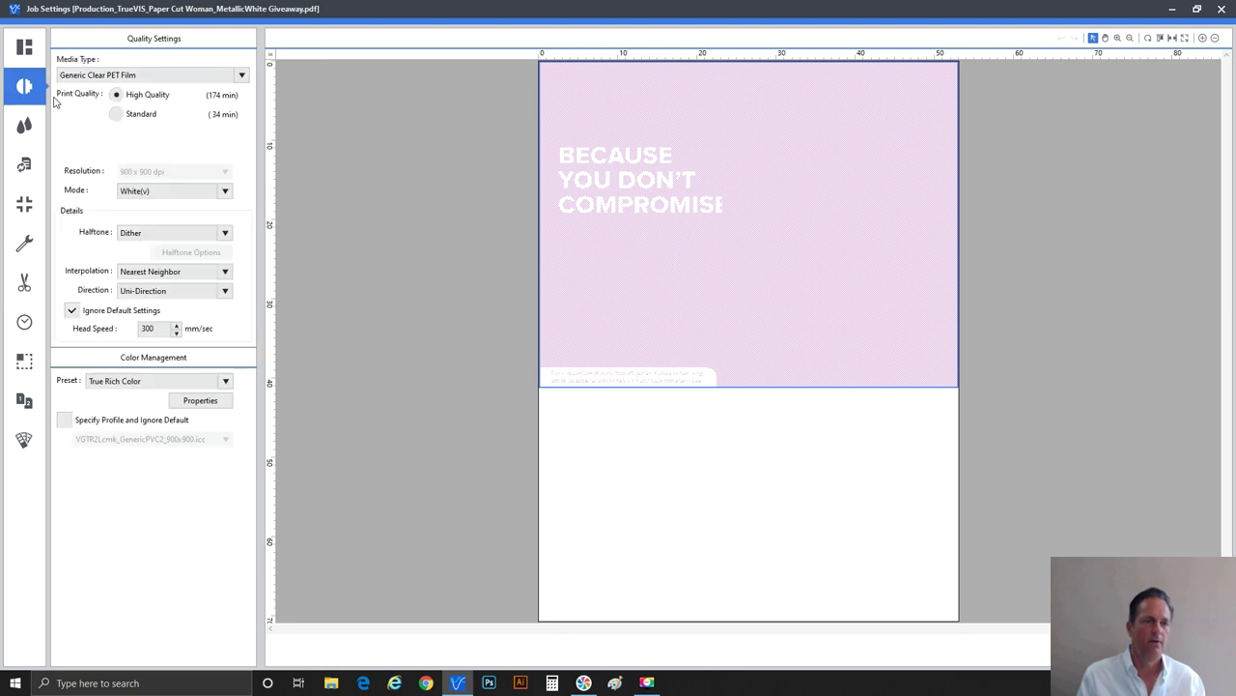
click(155, 192)
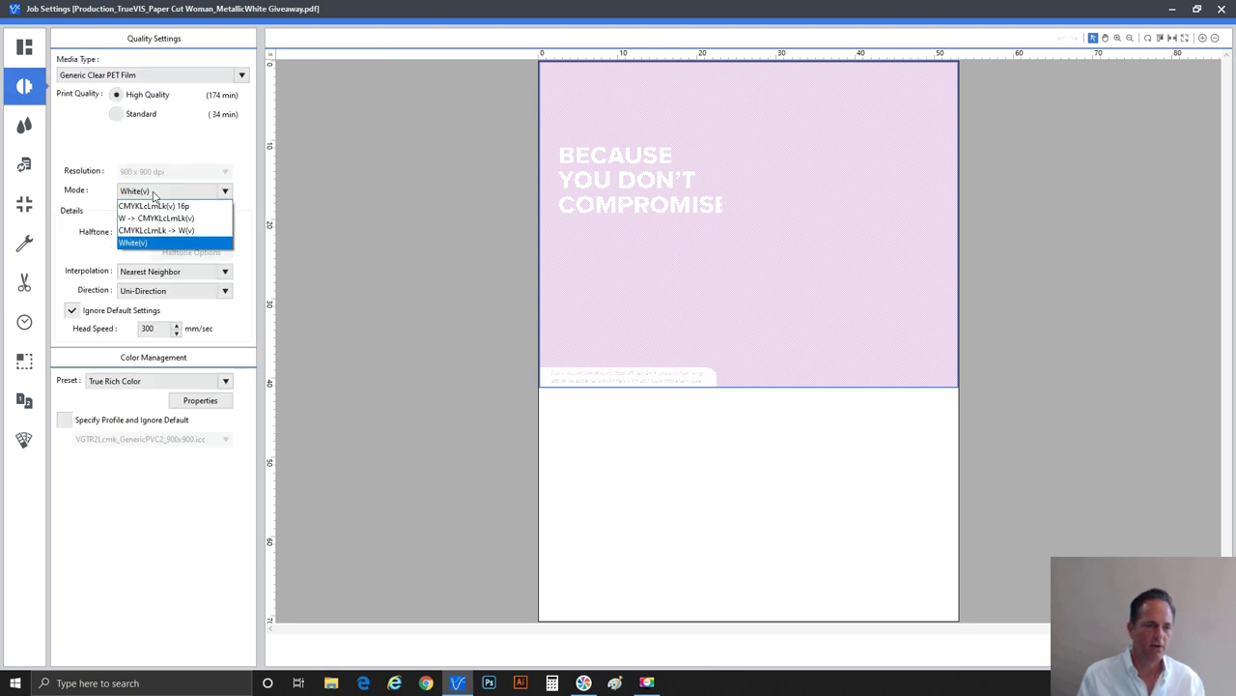
click(153, 205)
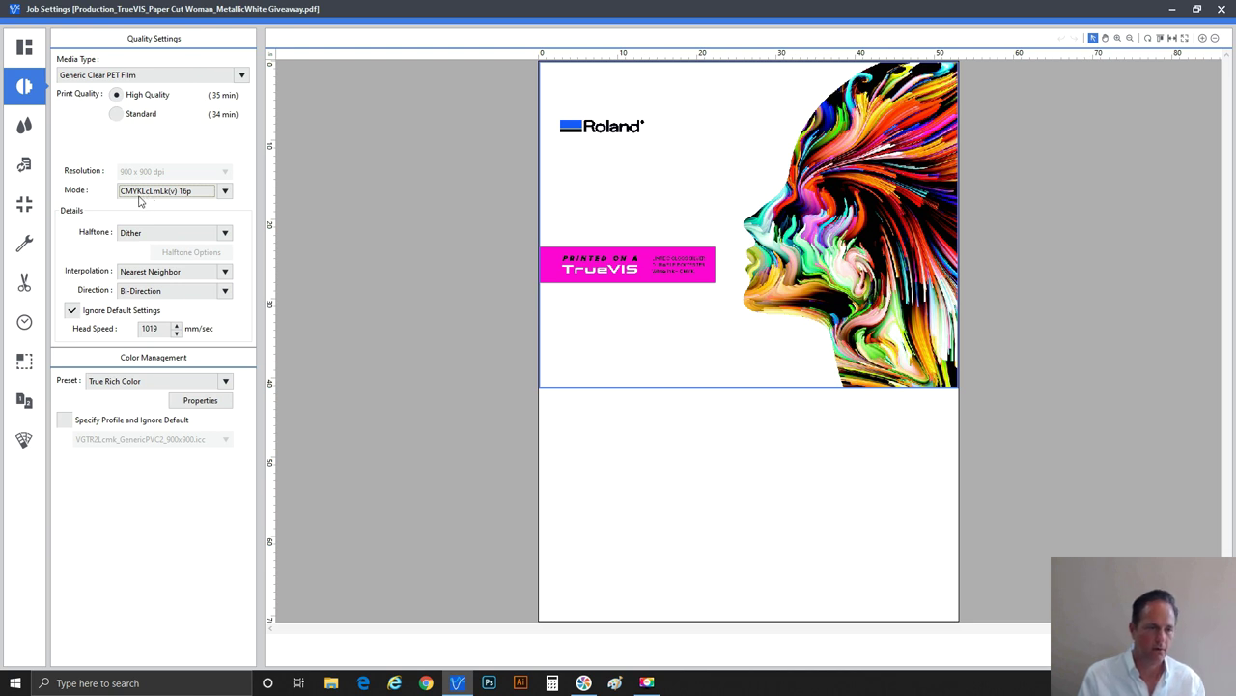
Untick Use Custom Settings and Return to Origin After Print.
click(27, 244)
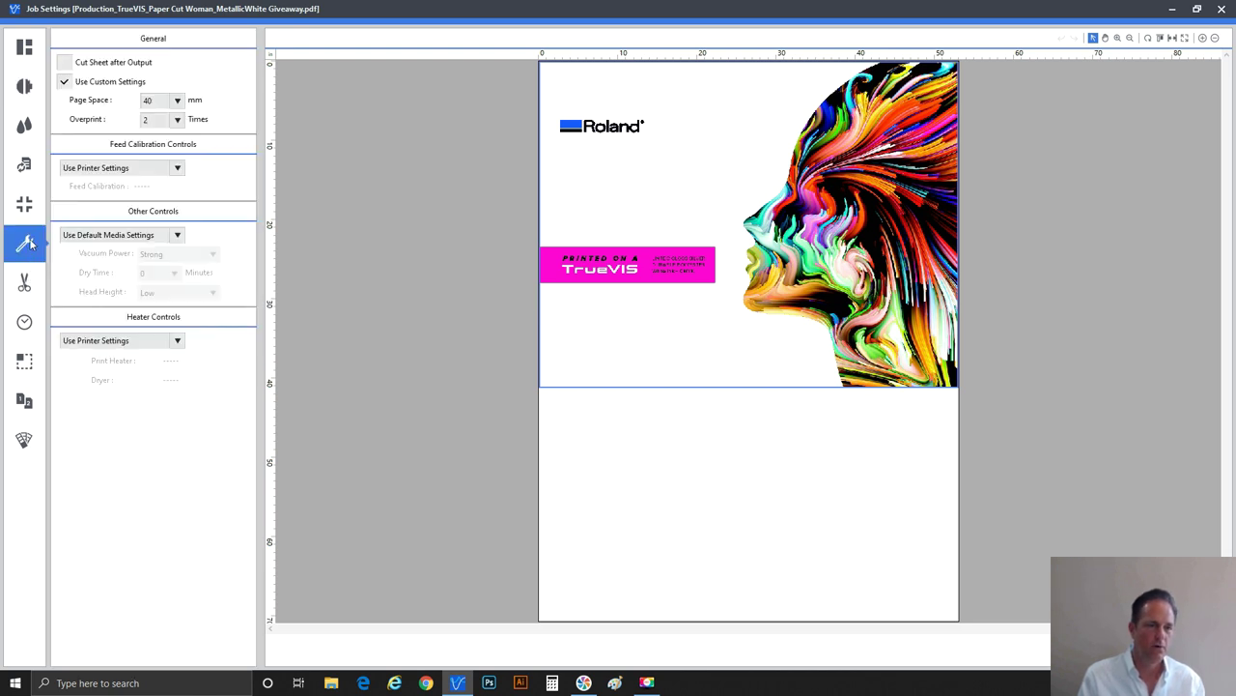
click(117, 84)
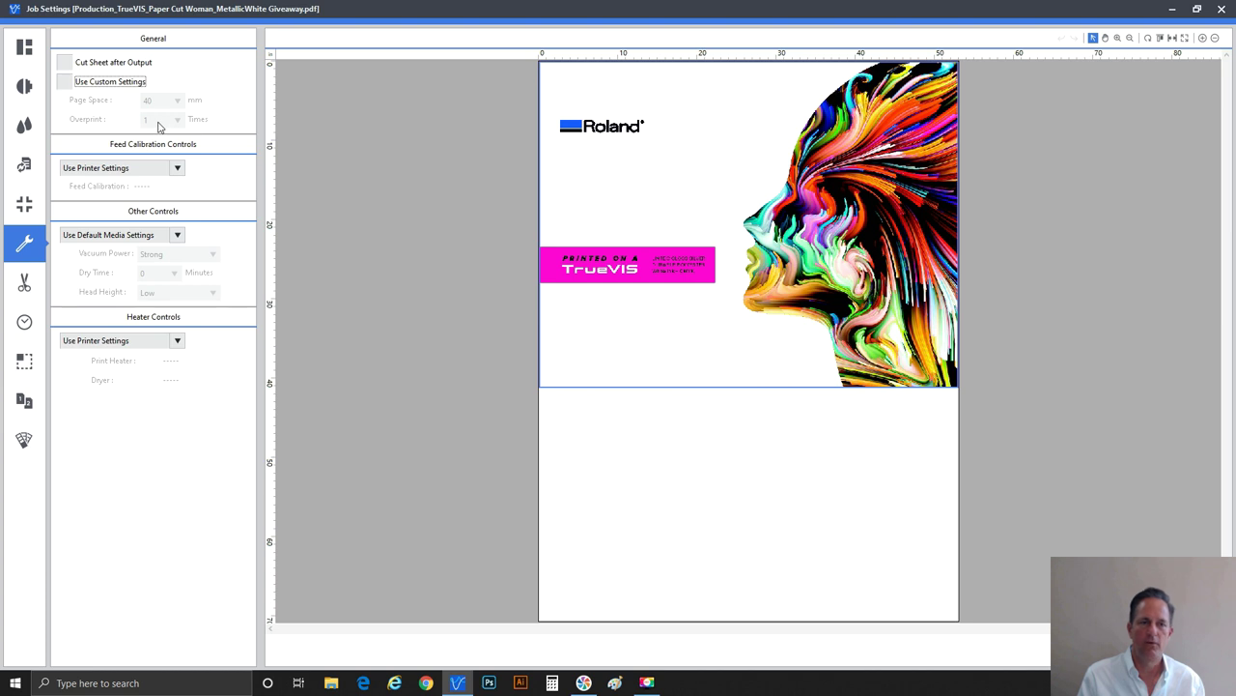
click(27, 281)
click(109, 121)
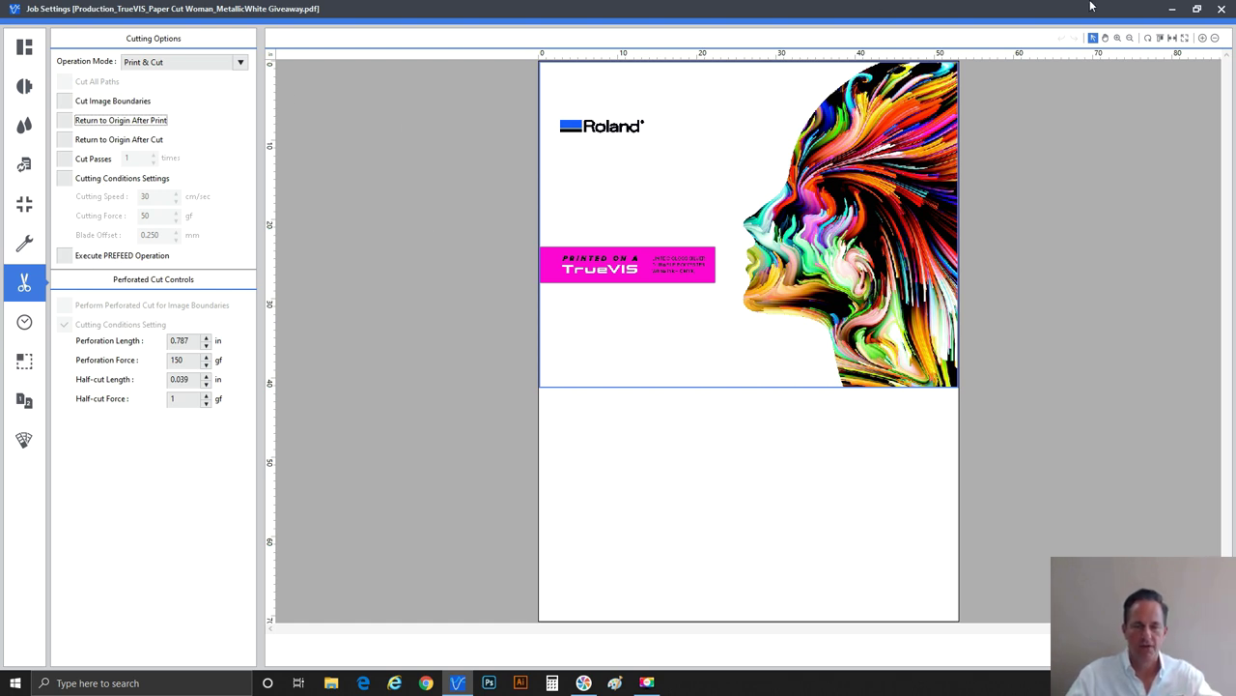
Switch the job back to white-only printing.
click(39, 87)
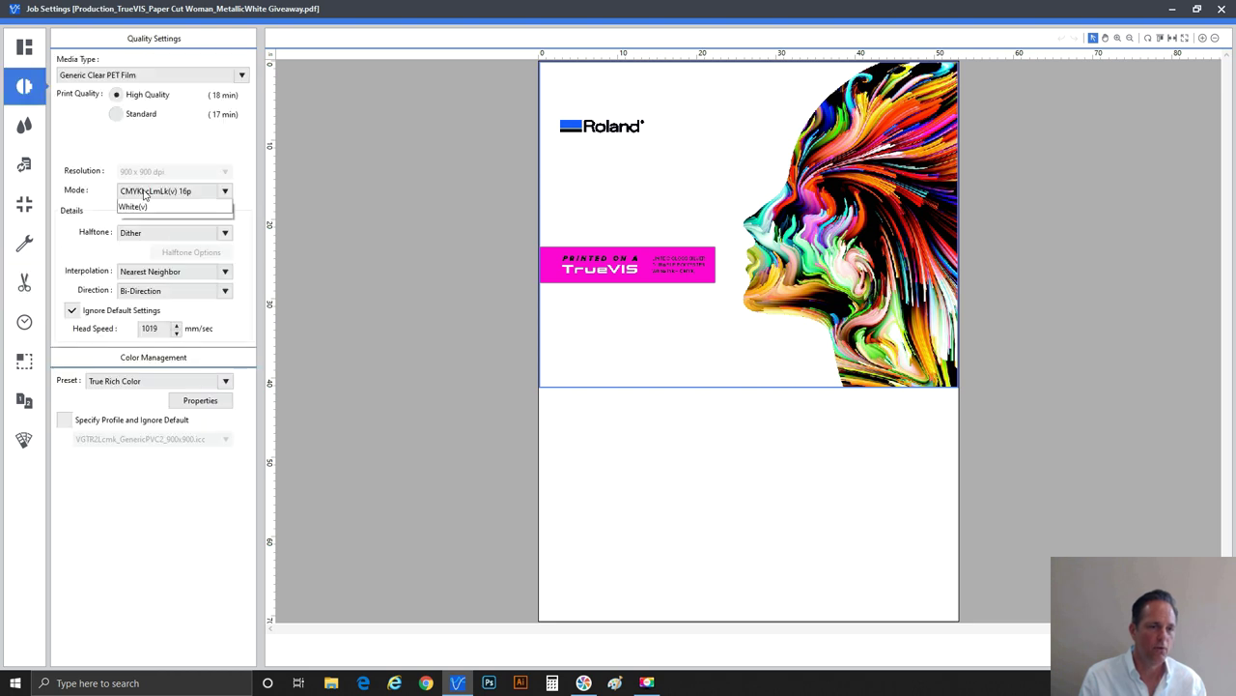
click(136, 239)
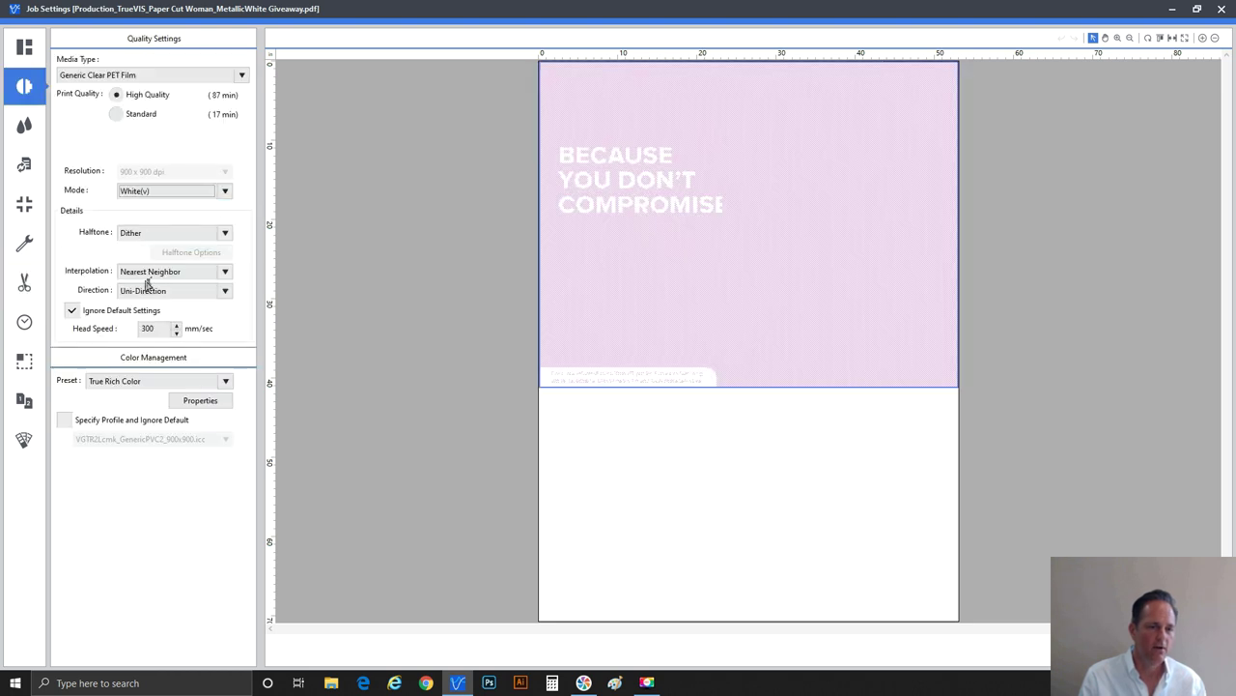
click(25, 282)
Tick Use Custom Settings for 40 mm page space and overprint 2 times.
click(24, 243)
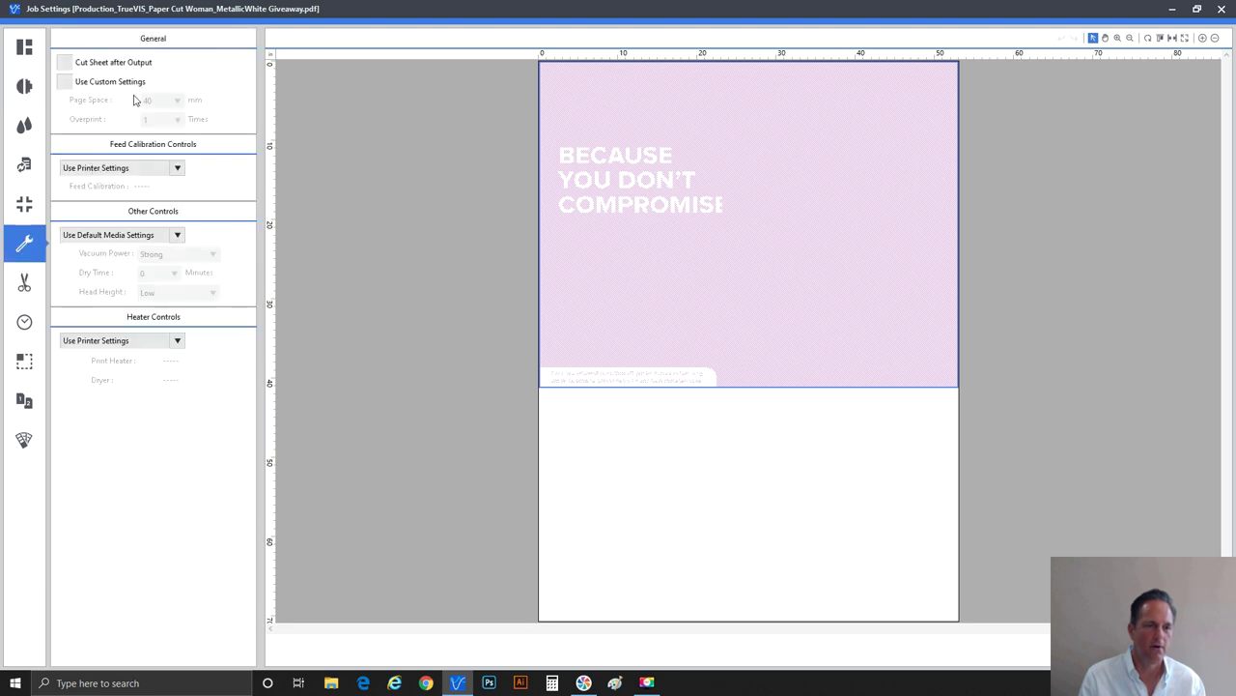
click(129, 82)
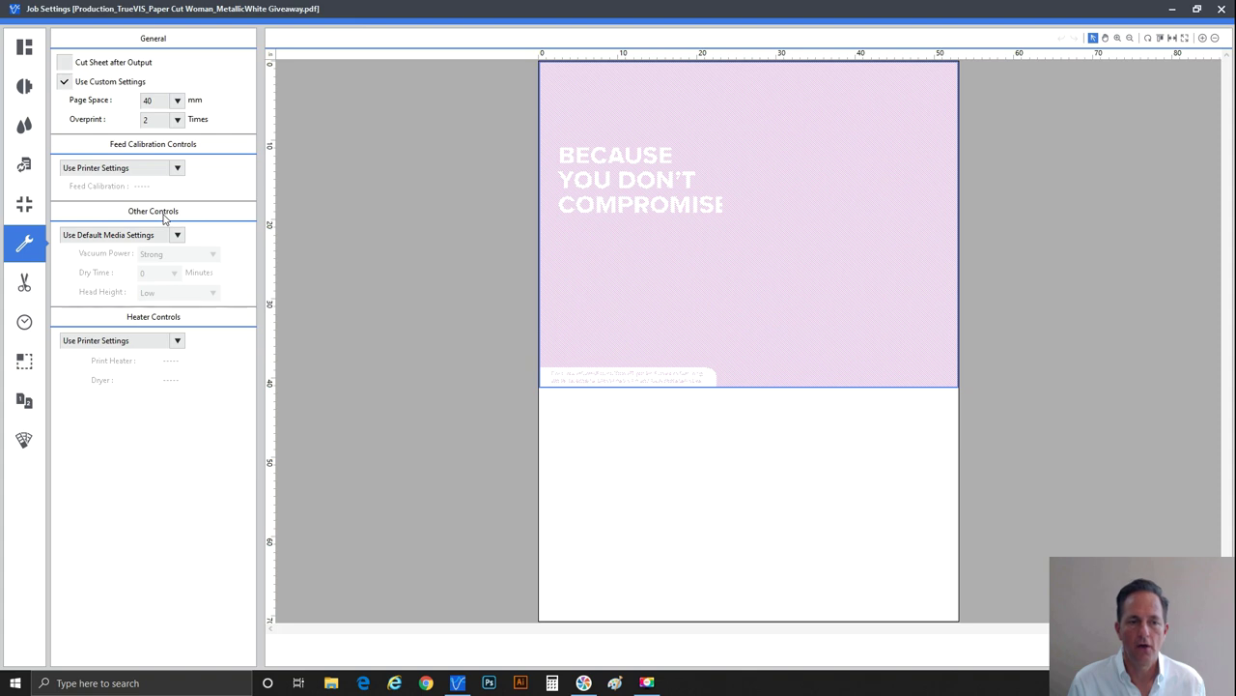
click(151, 236)
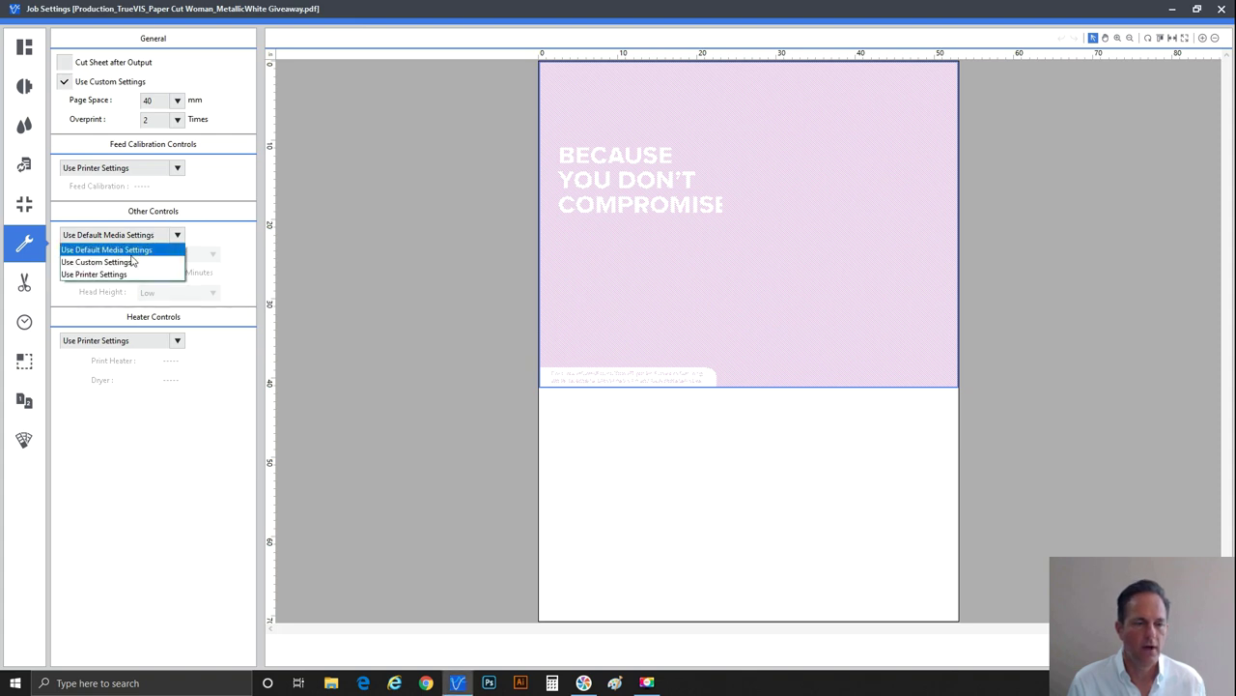
Give Other Controls custom values: vacuum power Normal and dry time 3 minutes.
click(129, 262)
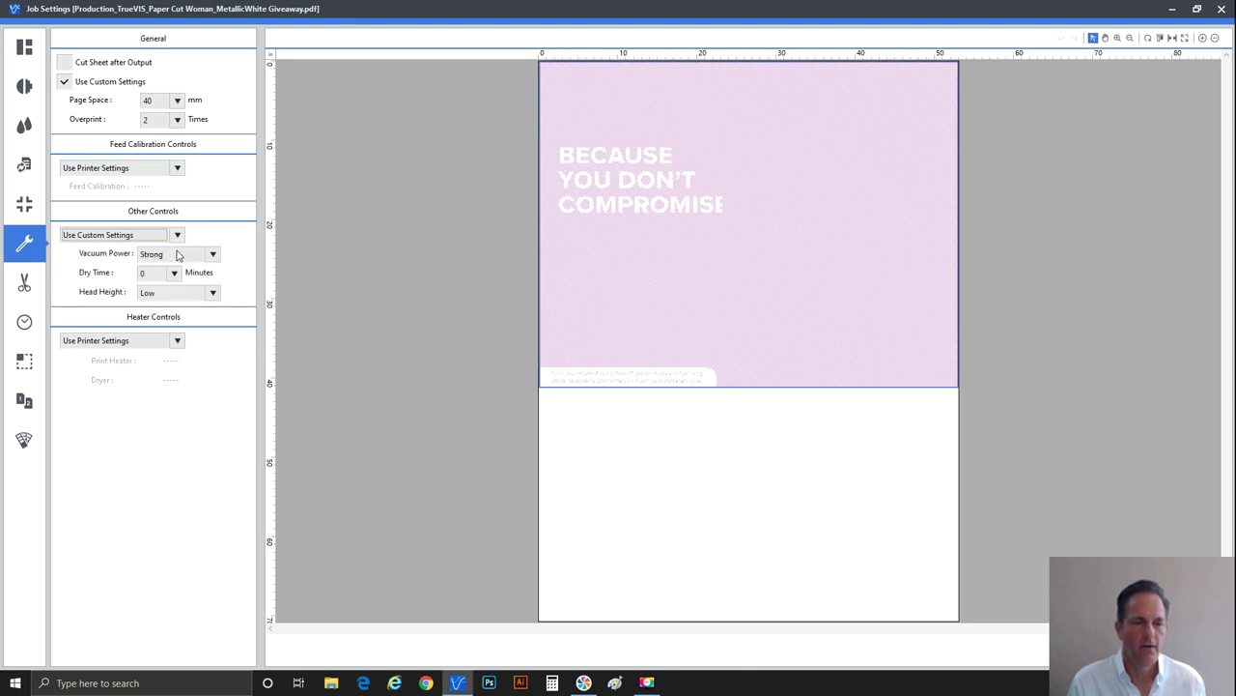
click(178, 257)
click(182, 269)
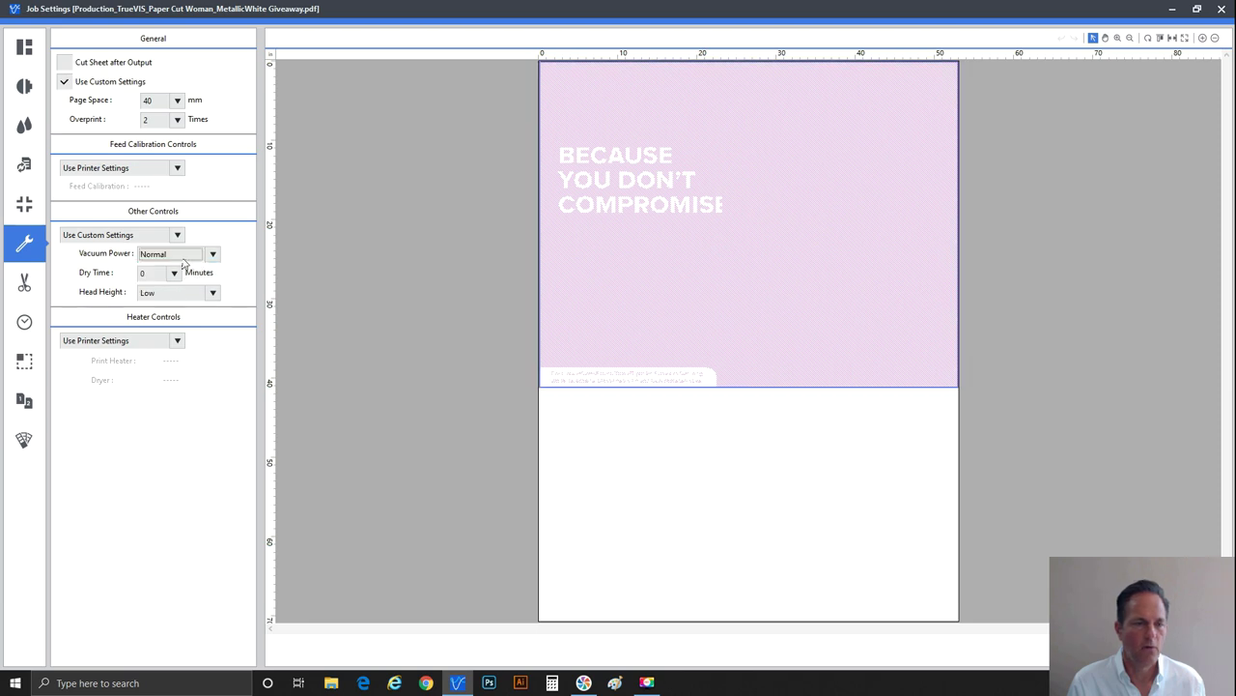
click(182, 259)
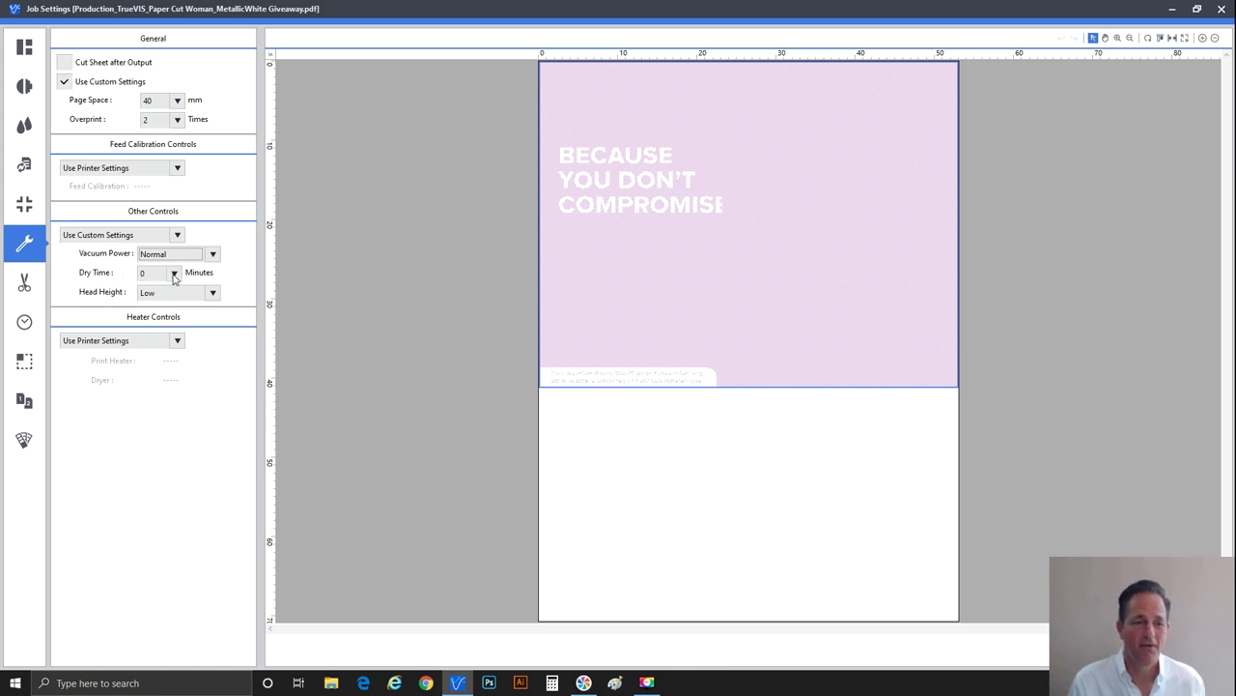
click(174, 274)
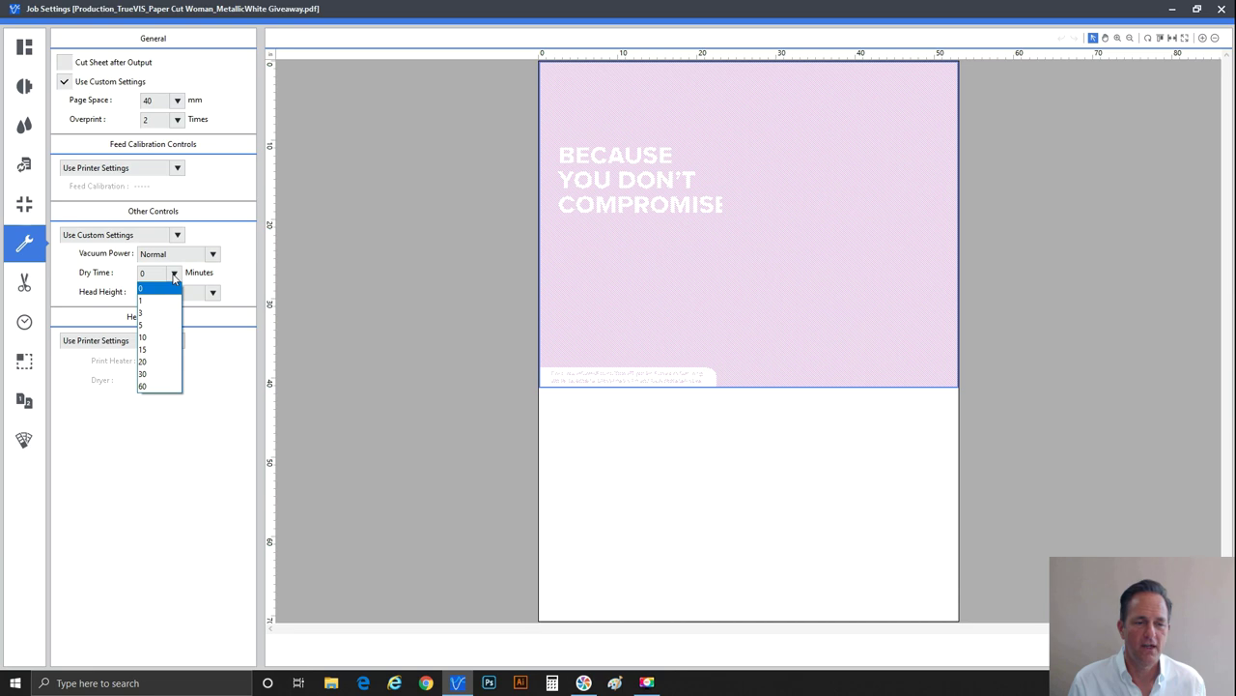
click(169, 313)
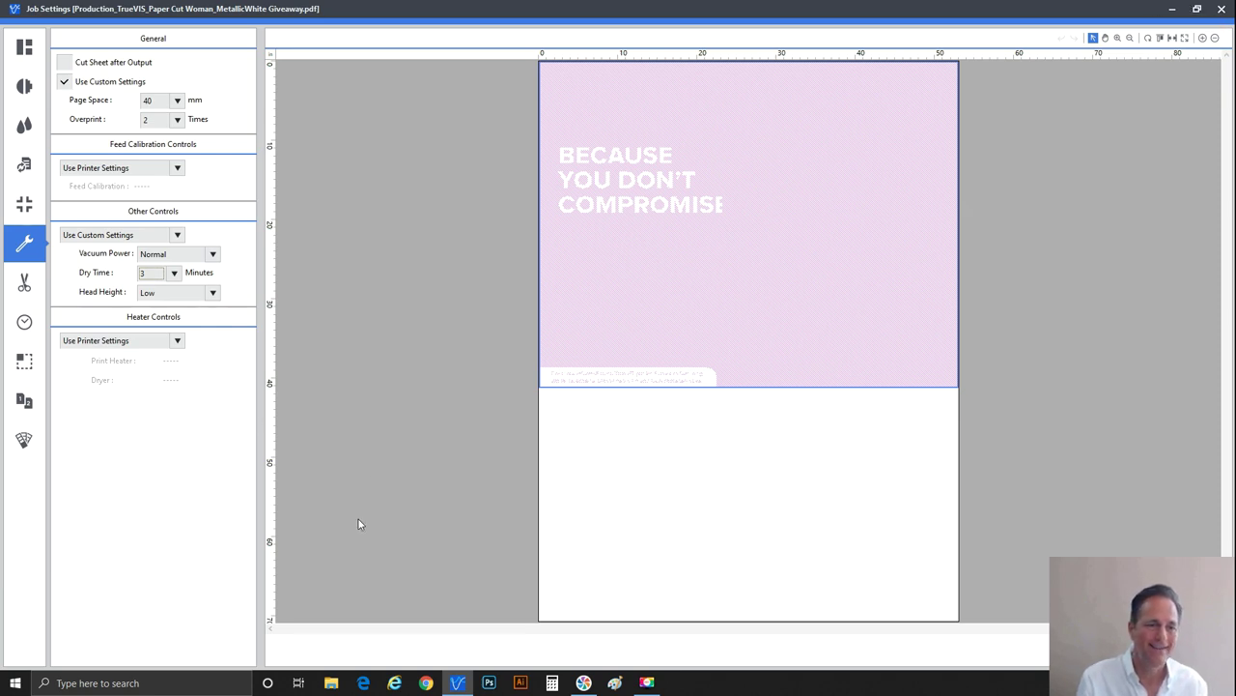
click(24, 283)
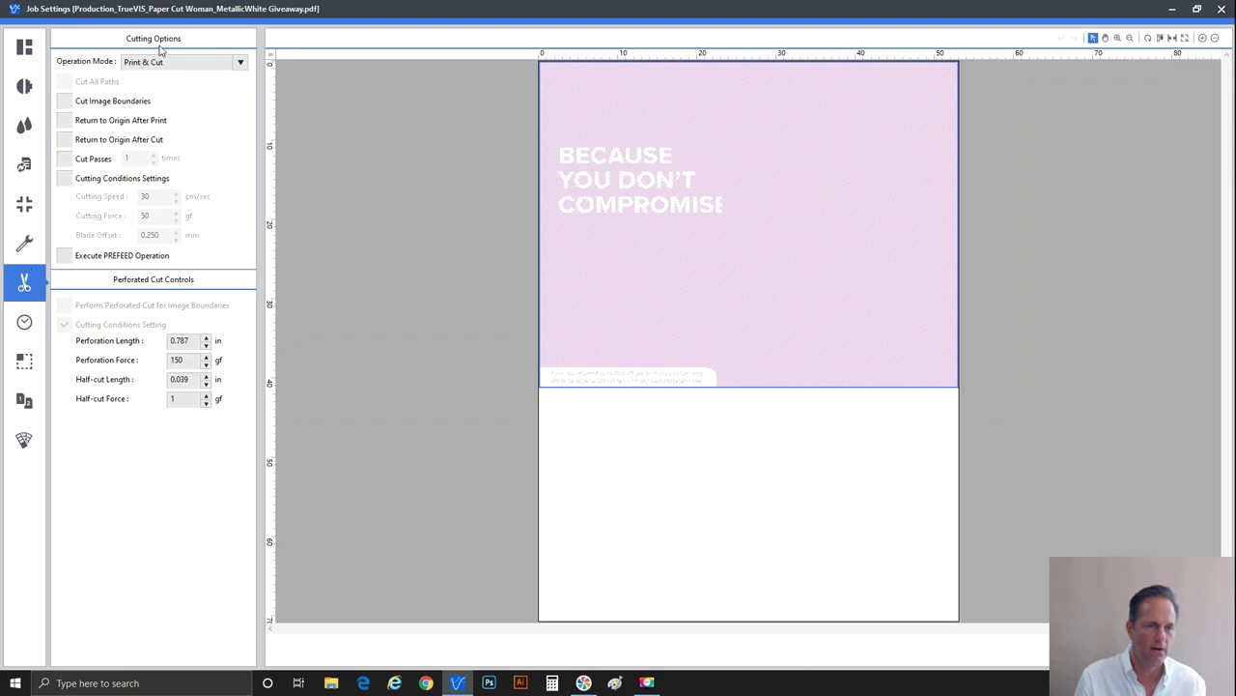
Tick Return to Origin After Print in the Cutting Options panel again.
click(124, 130)
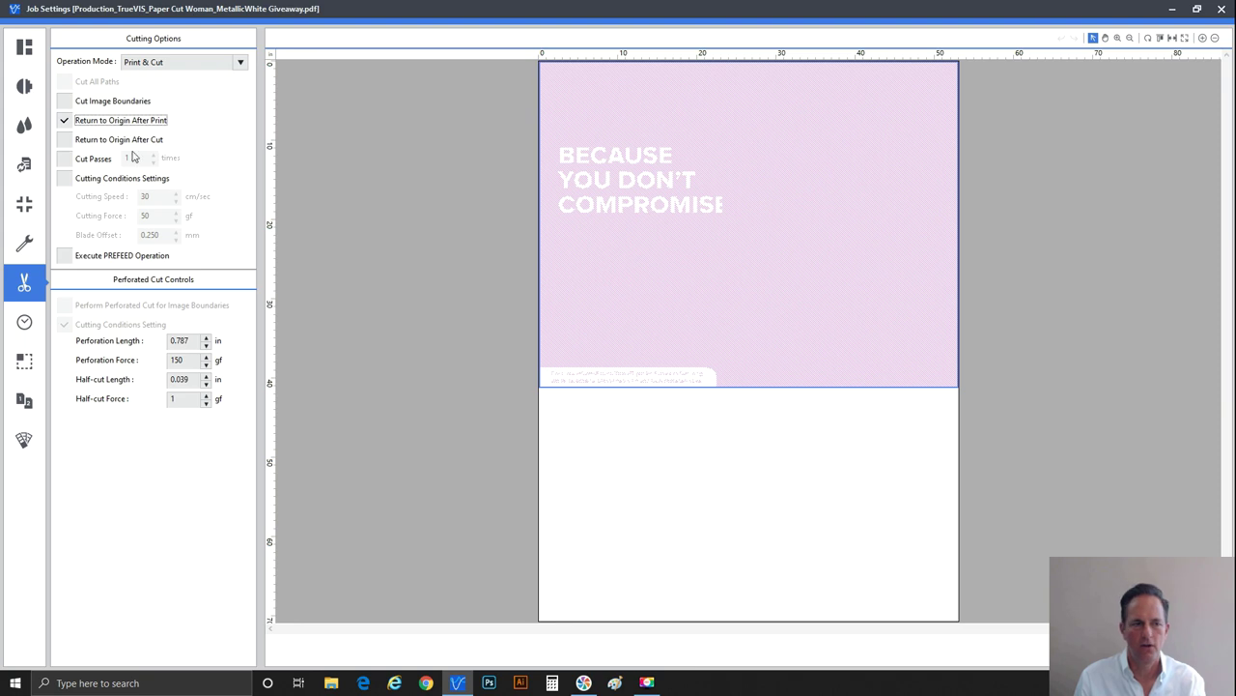
Keep Generic Clear PET Film media and set the print mode to CMYKLcLmLk(v) 16p.
click(35, 90)
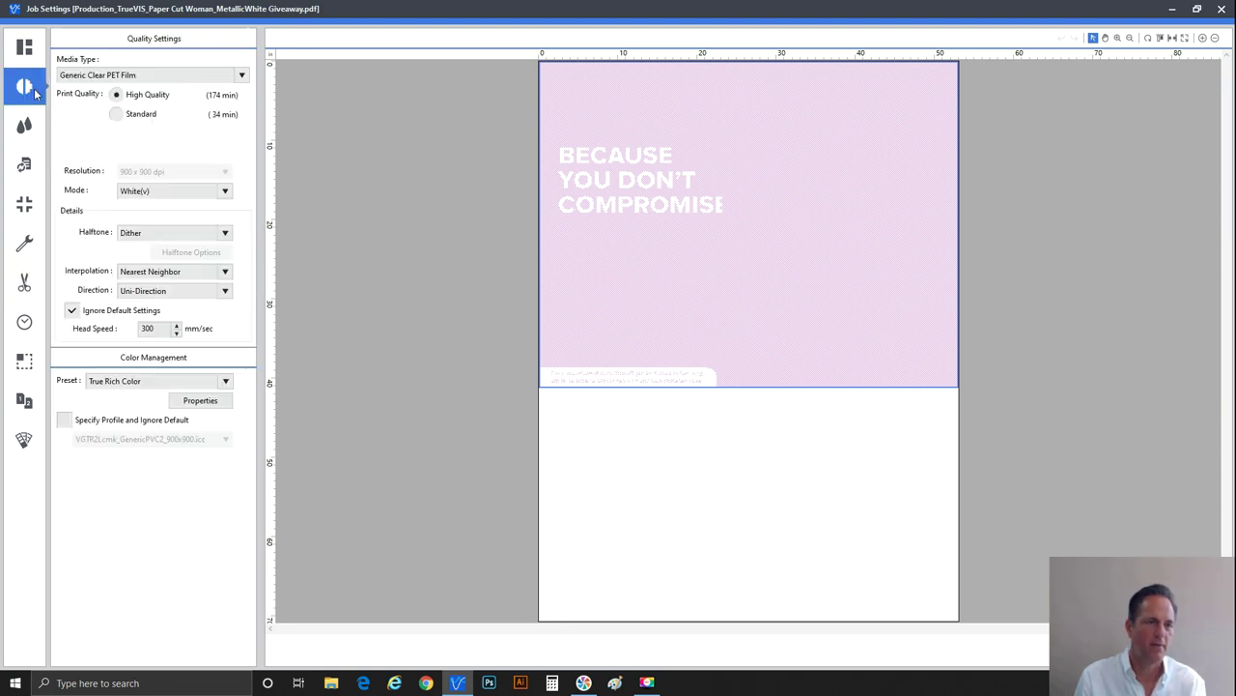
click(140, 74)
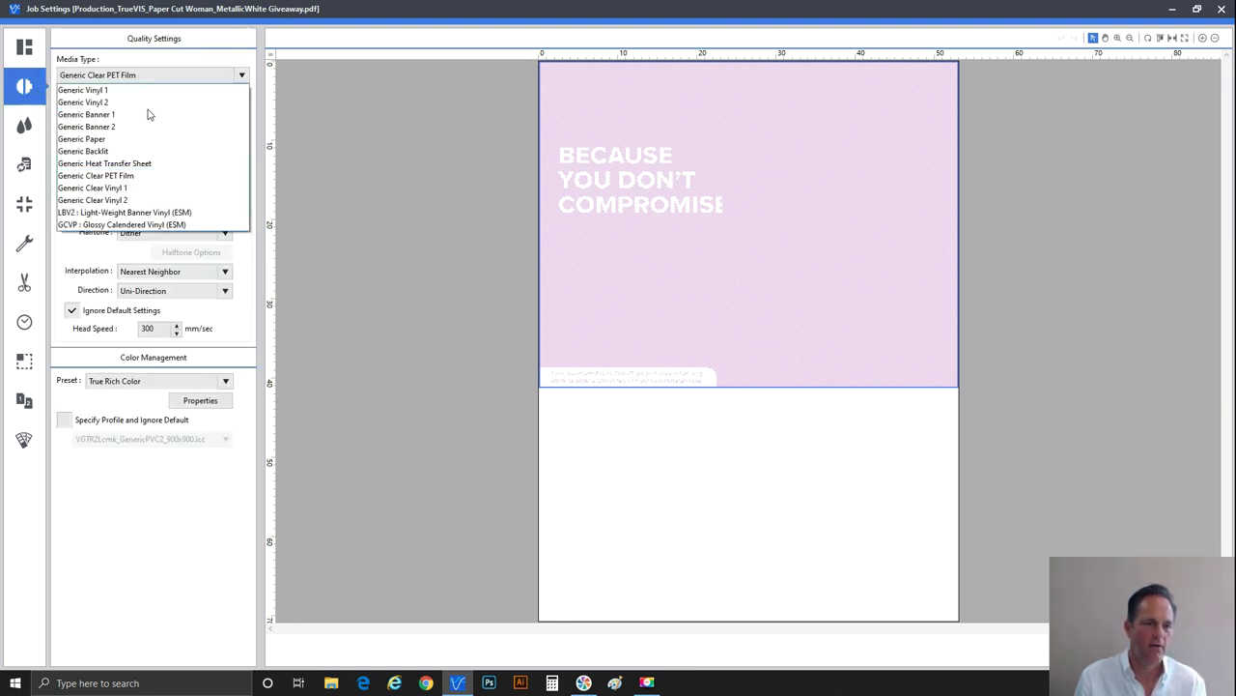
click(195, 280)
click(176, 194)
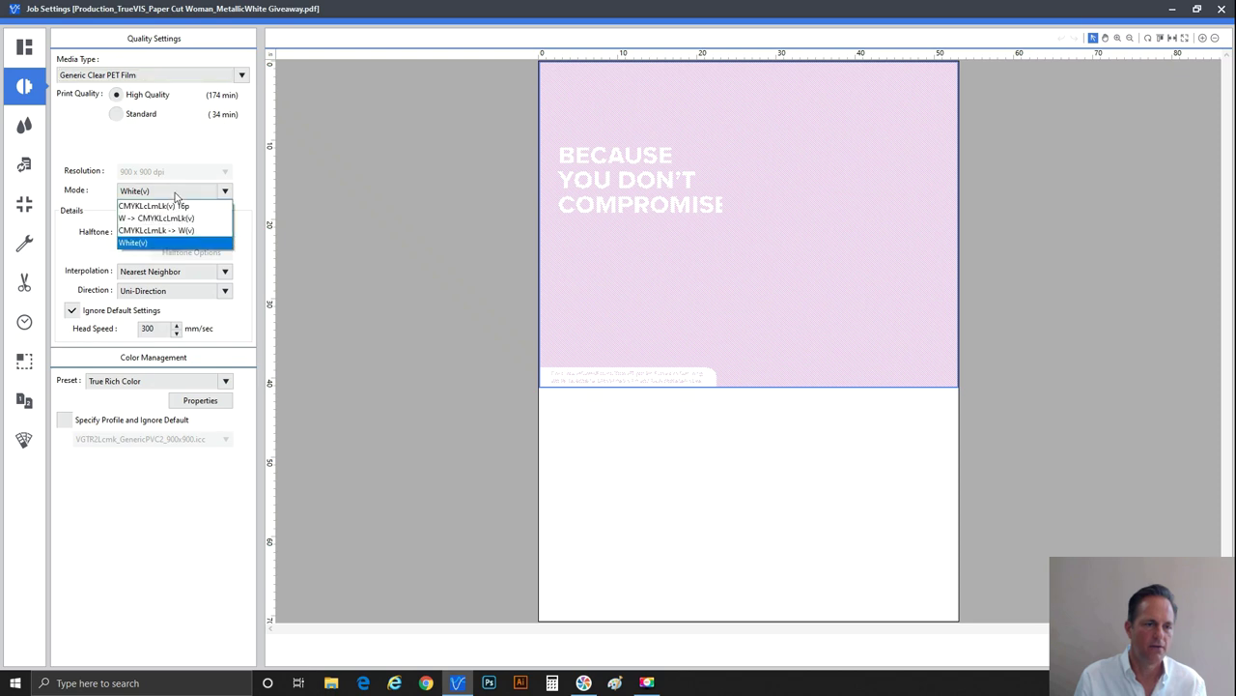
click(175, 208)
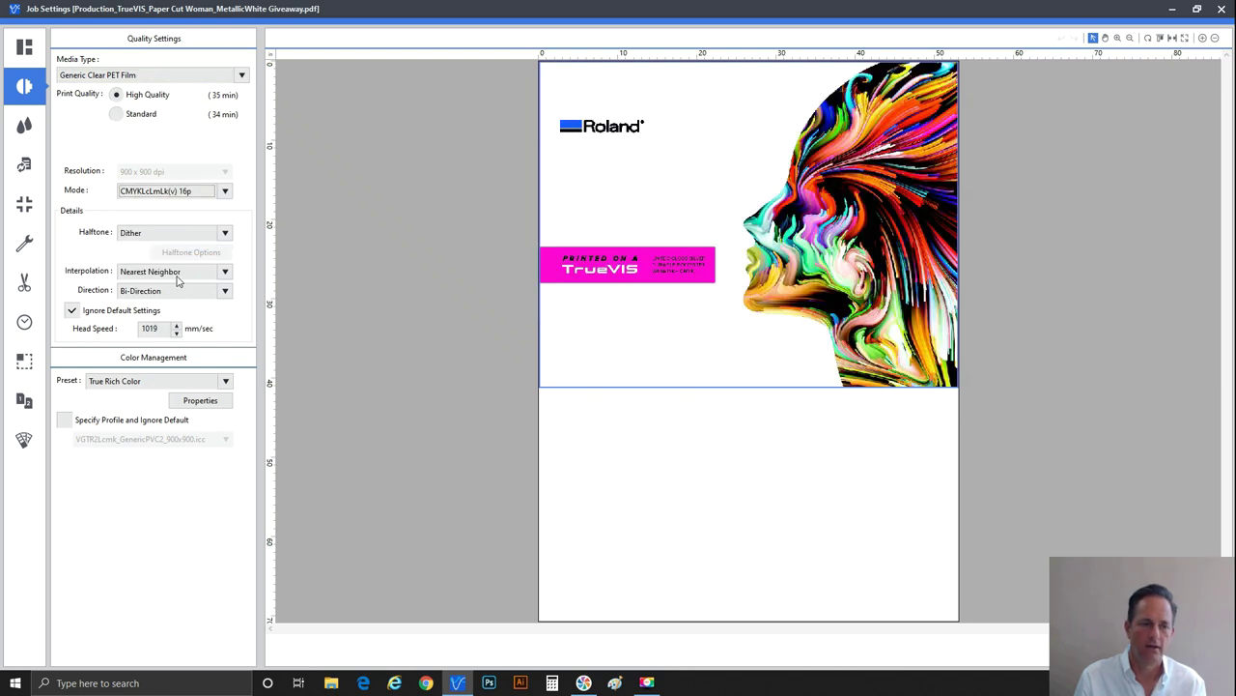
Untick Use Custom Settings and set Other Controls to Use Printer Settings.
click(33, 249)
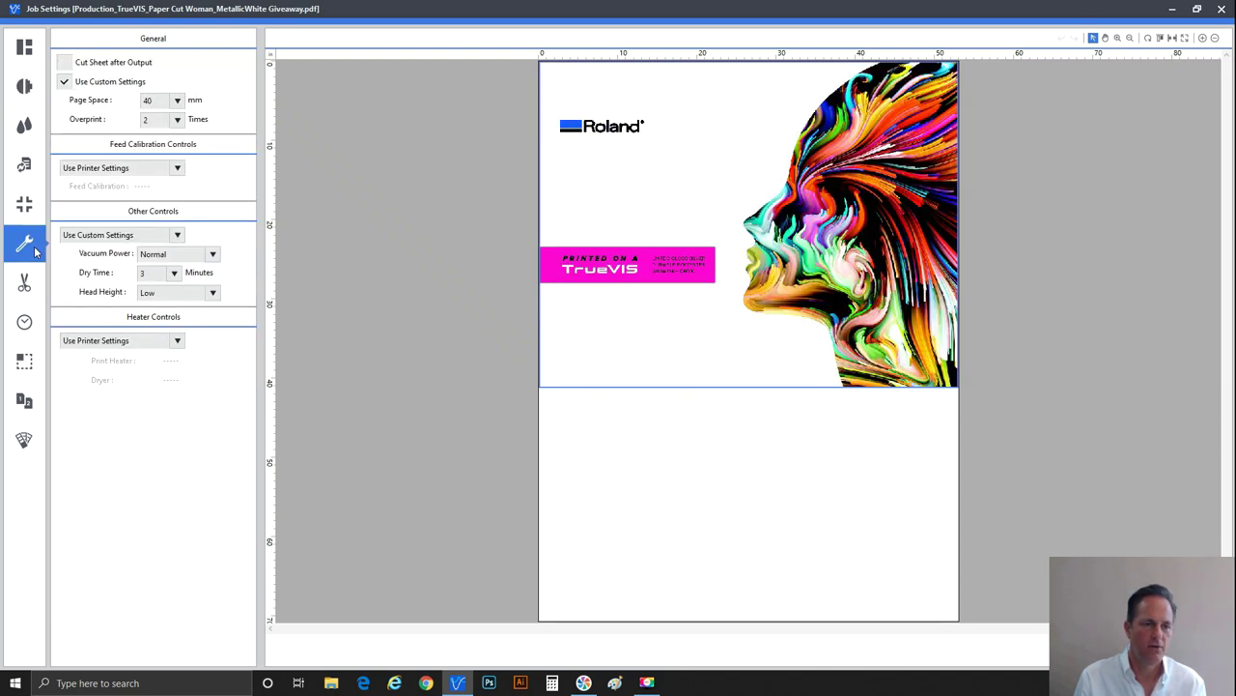
click(138, 82)
click(174, 236)
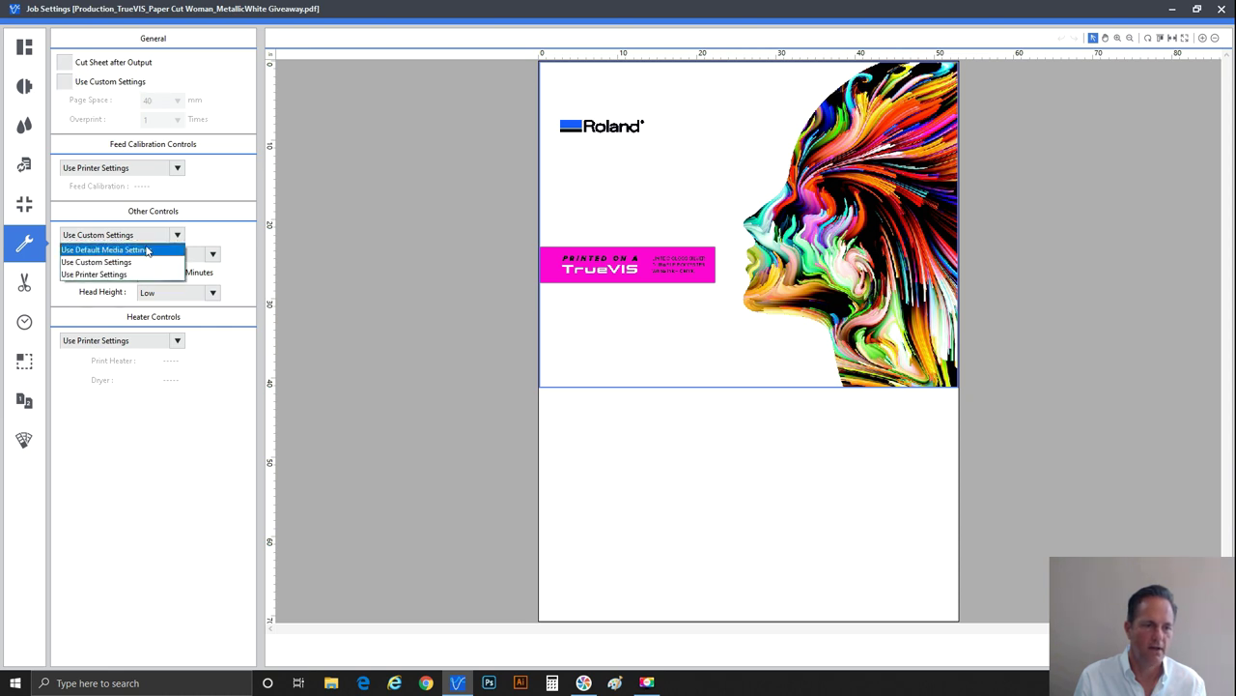
click(147, 249)
click(145, 236)
click(145, 274)
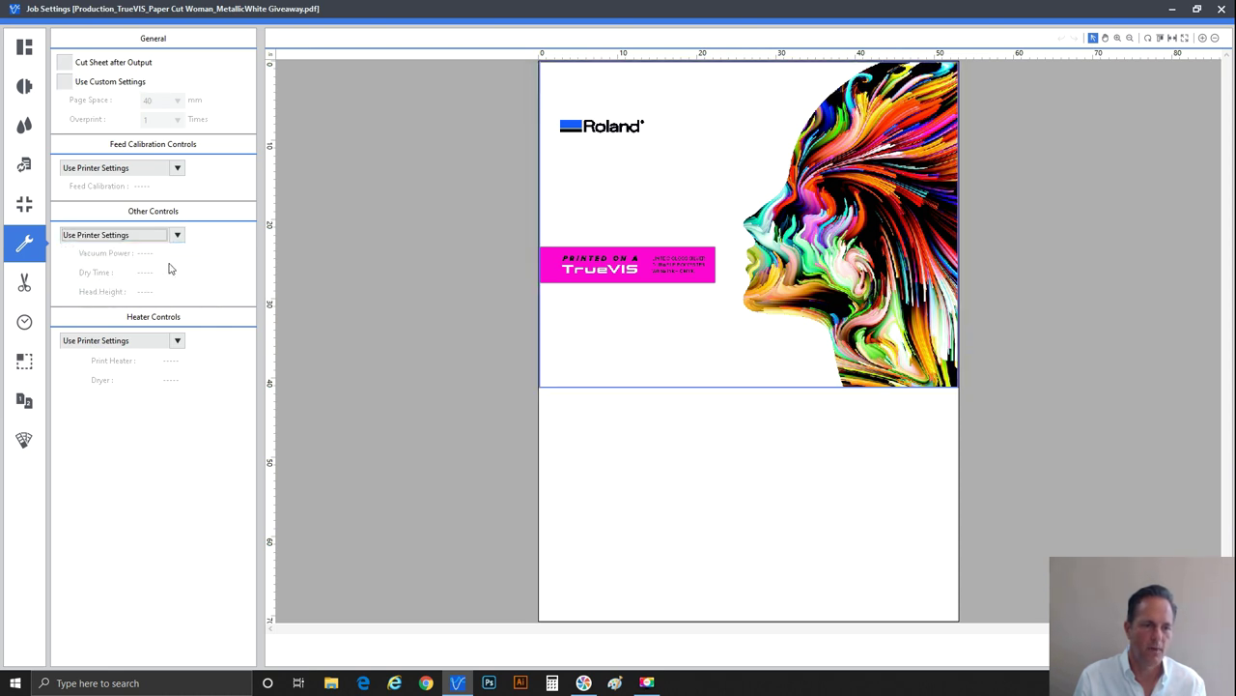